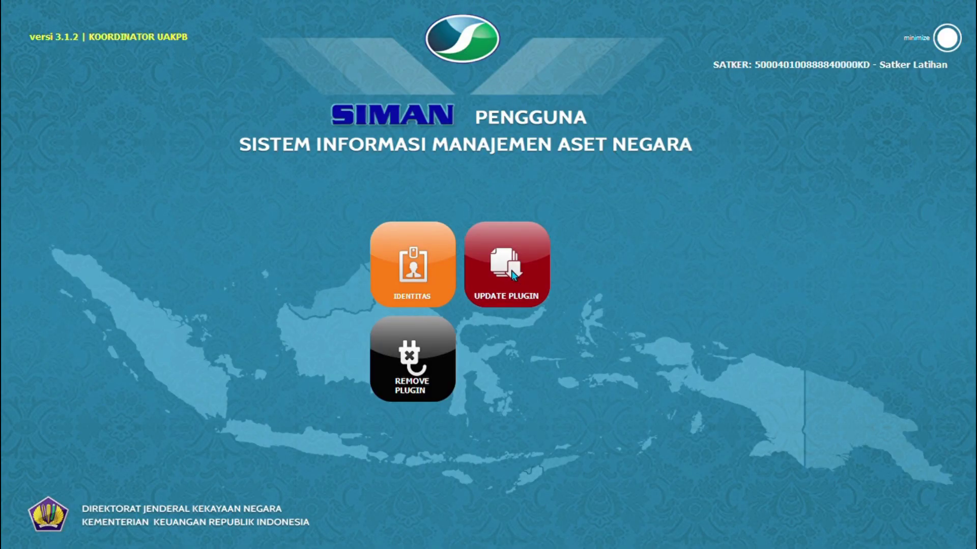
Update the plugins and open the Rumah Negara asset list in Master Aset
click(511, 270)
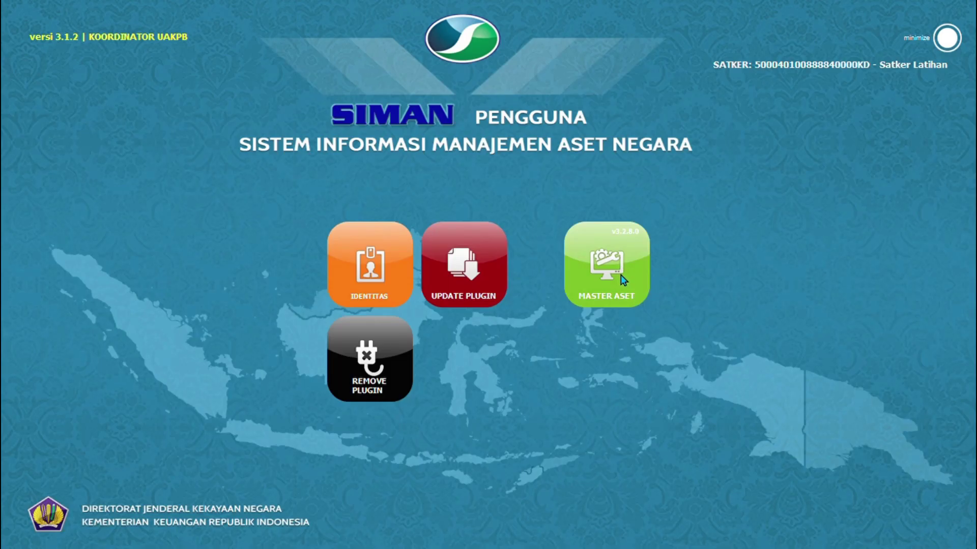
click(618, 246)
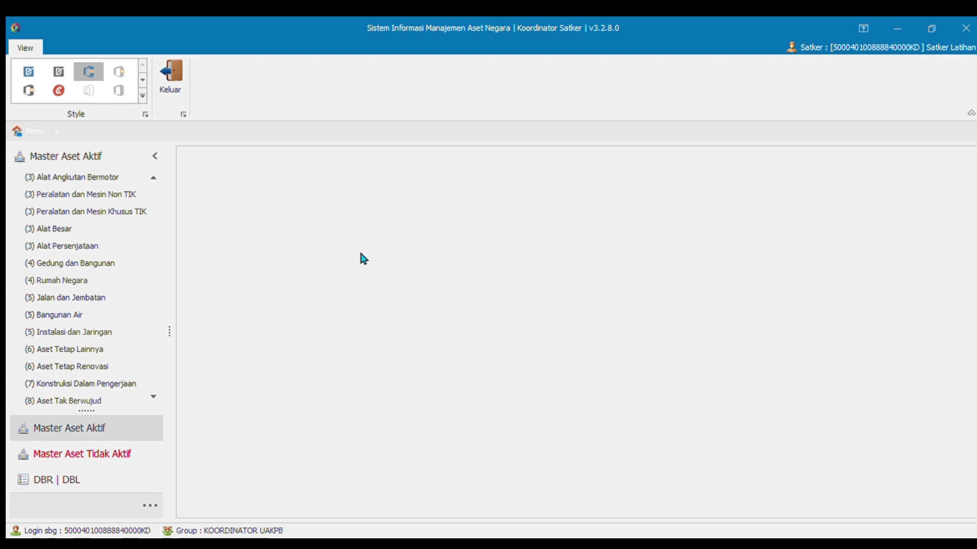
click(82, 280)
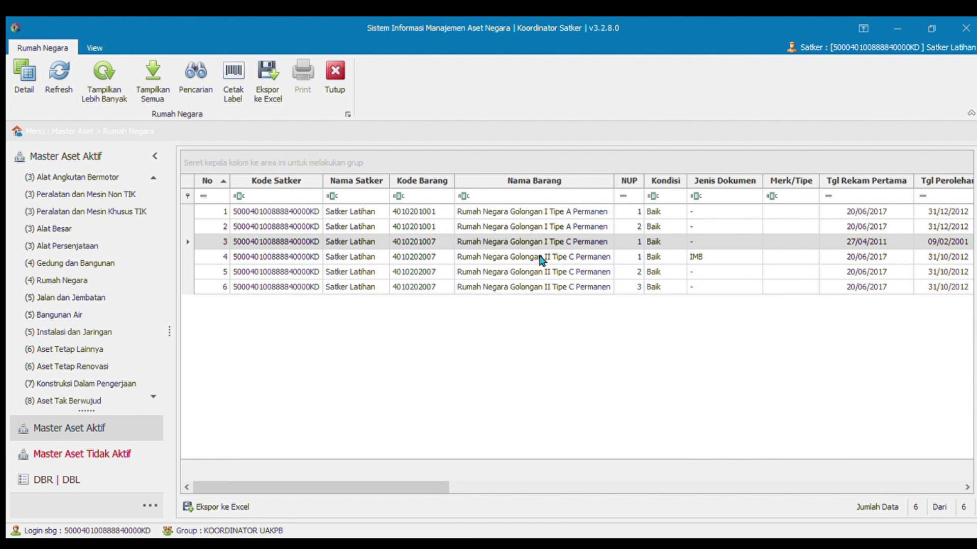
Open the details of Rumah Negara Golongan II Tipe C Permanen, NUP 1, and review its land information
click(562, 262)
double_click(562, 260)
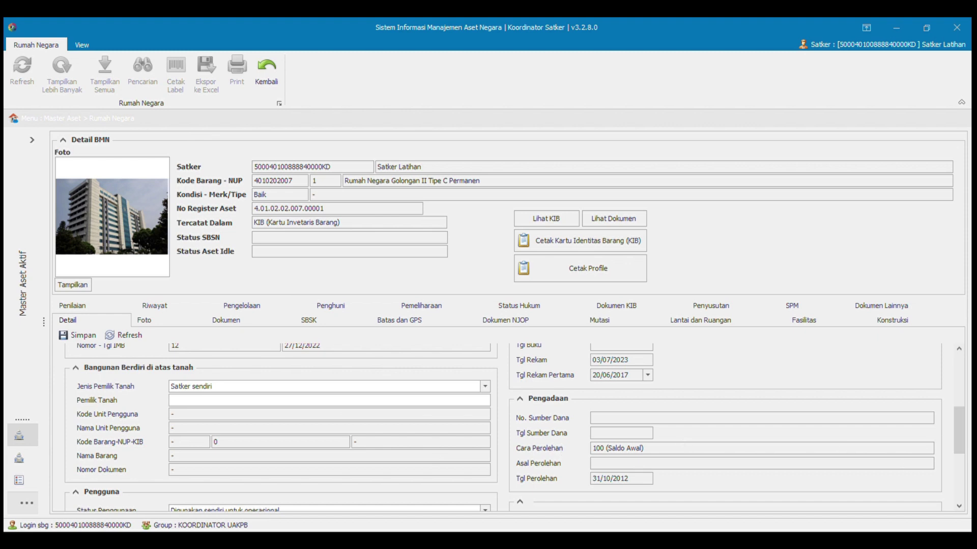
scroll(504, 427, up, 5)
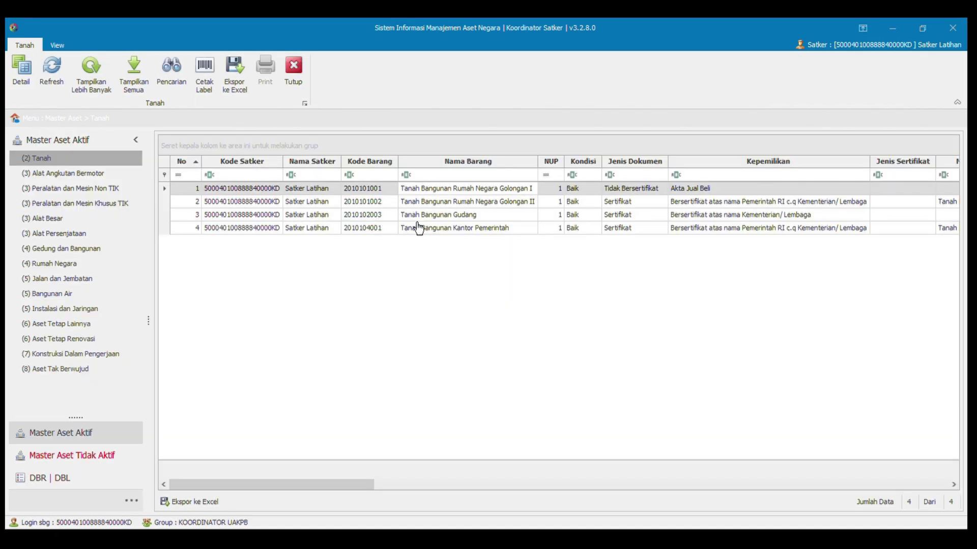
Open the Tanah record for Tanah Bangunan Rumah Negara Golongan II and review its land area details
key(Down)
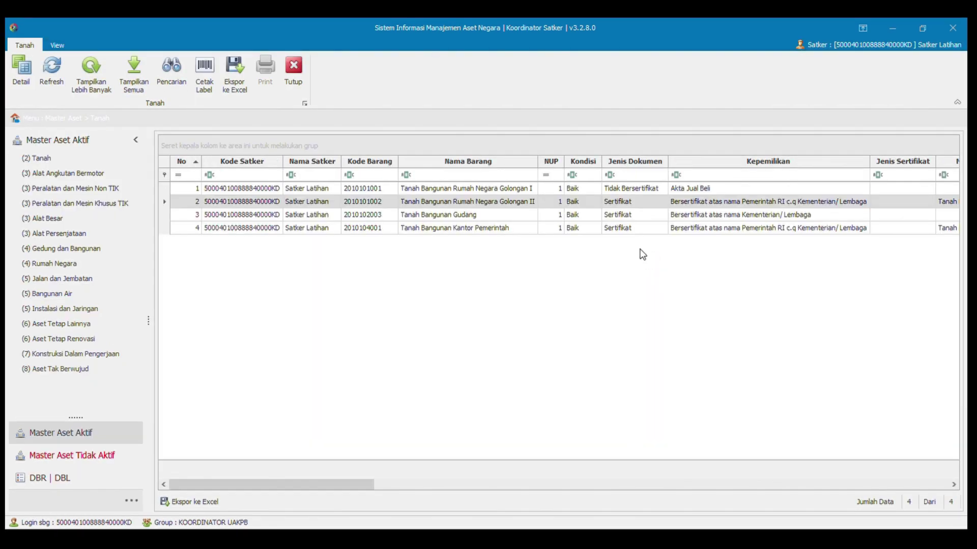
key(Return)
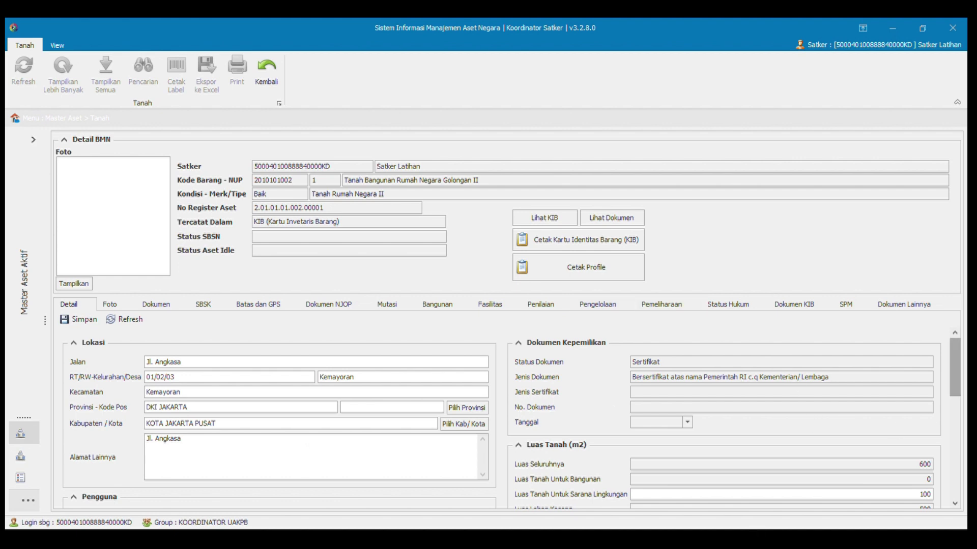
drag(954, 367, 954, 416)
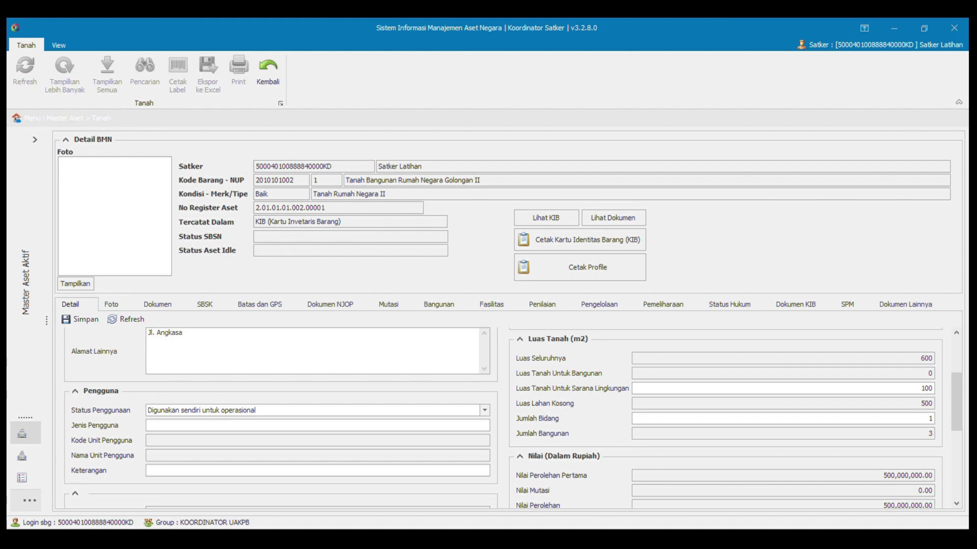
scroll(412, 511, up, 3)
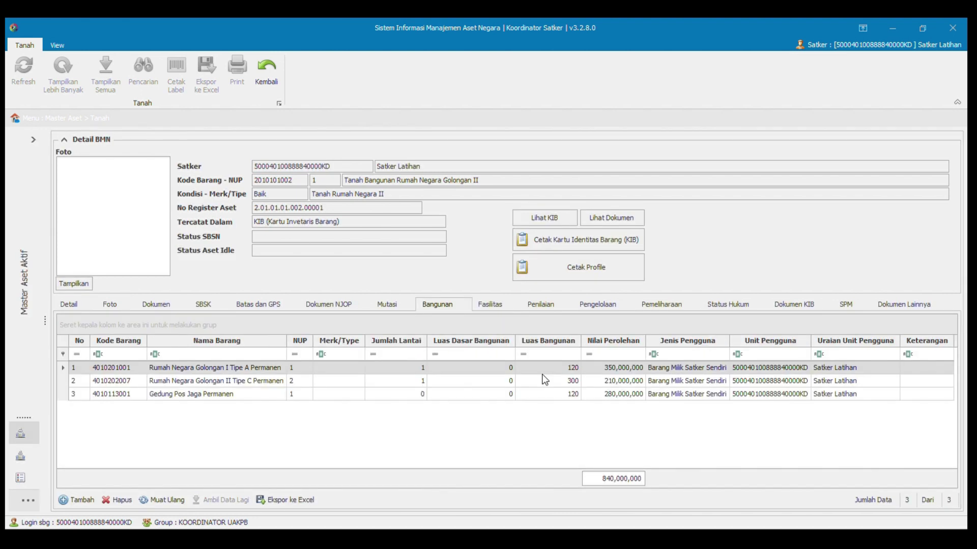
Start adding a building to this land record with the ownership type Bangunan Milik Satker Sendiri
click(75, 500)
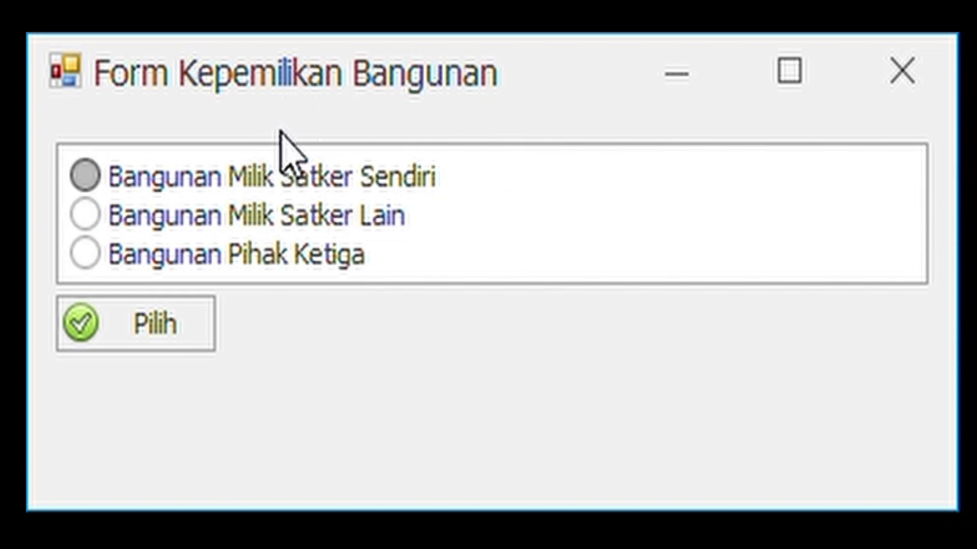
click(256, 176)
click(206, 316)
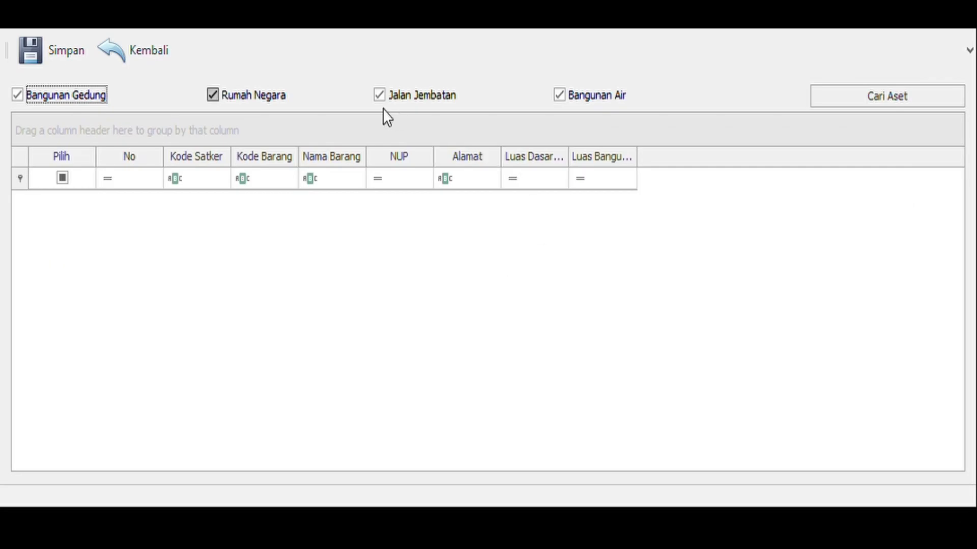
Search for Rumah Negara assets only, excluding Bangunan Gedung, Jalan Jembatan and Bangunan Air
click(87, 102)
click(489, 103)
click(715, 101)
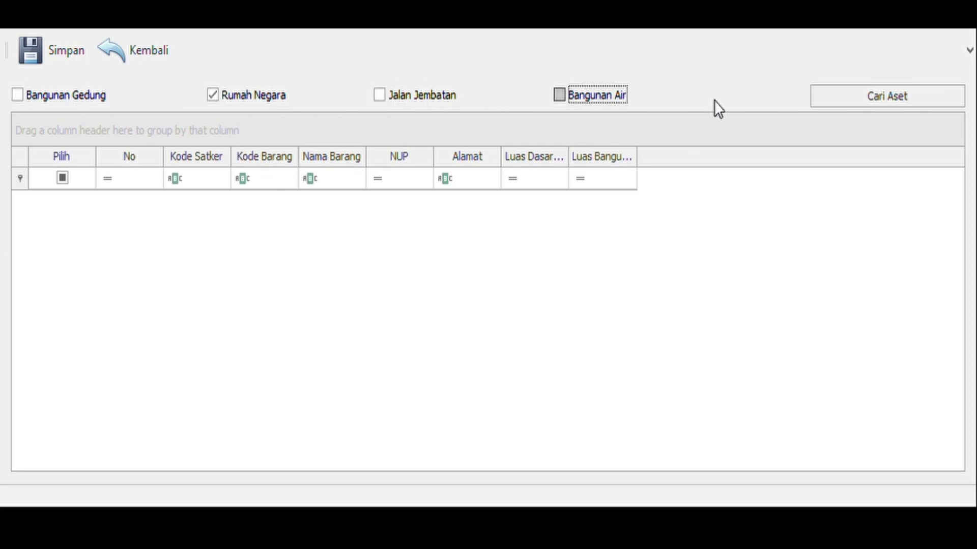
click(887, 96)
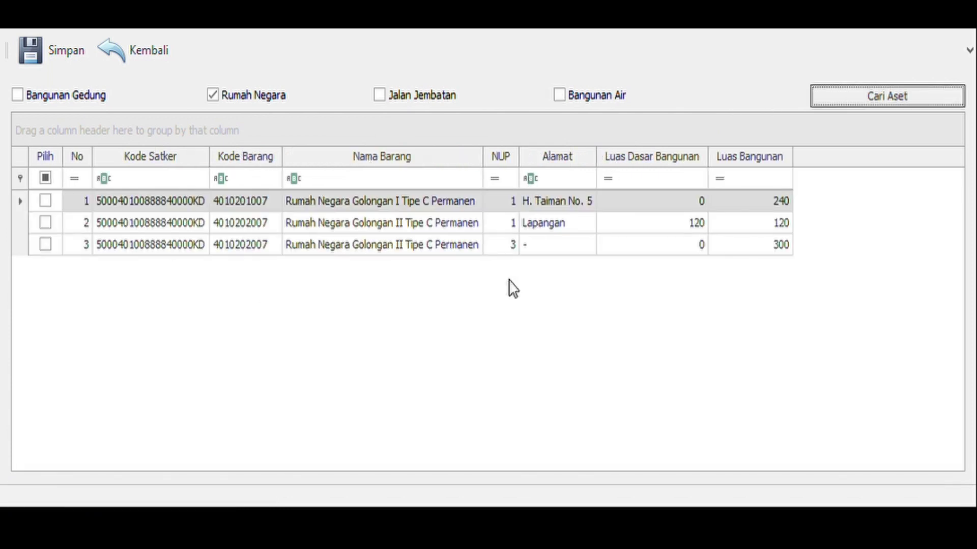
Choose Rumah Negara Golongan II Tipe C Permanen with NUP 1 and save it as a building on the land
click(407, 224)
click(45, 223)
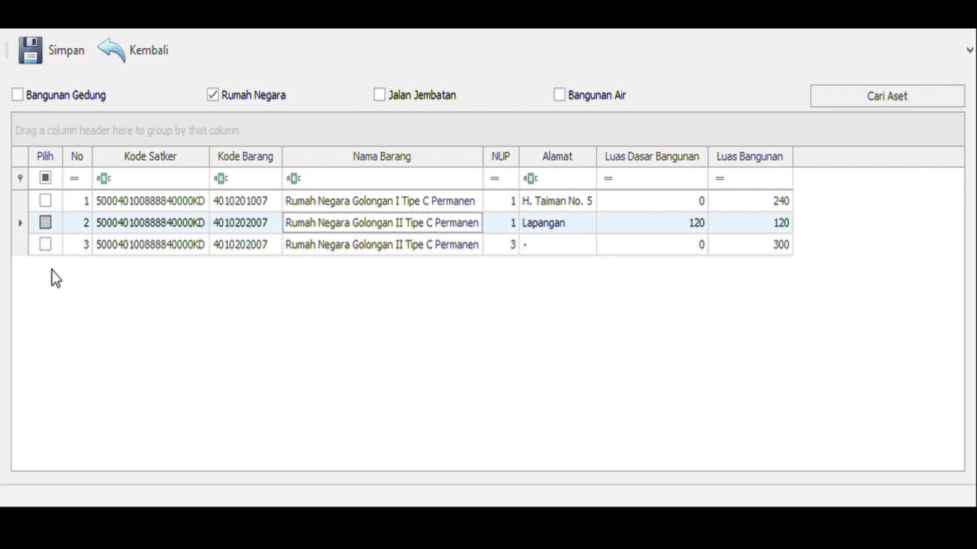
click(78, 63)
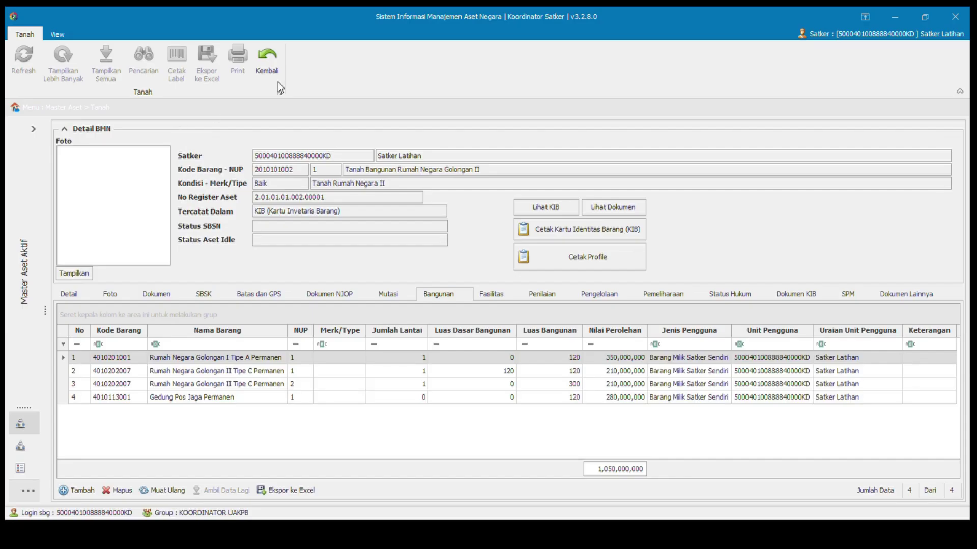
Return to the Rumah Negara list and open the details of Golongan II Tipe C Permanen, NUP 1
click(267, 59)
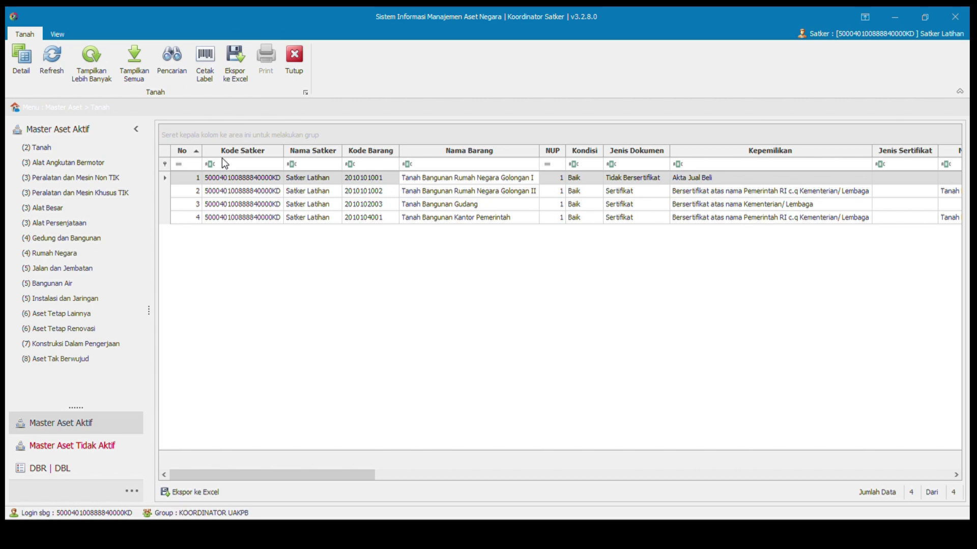
click(70, 253)
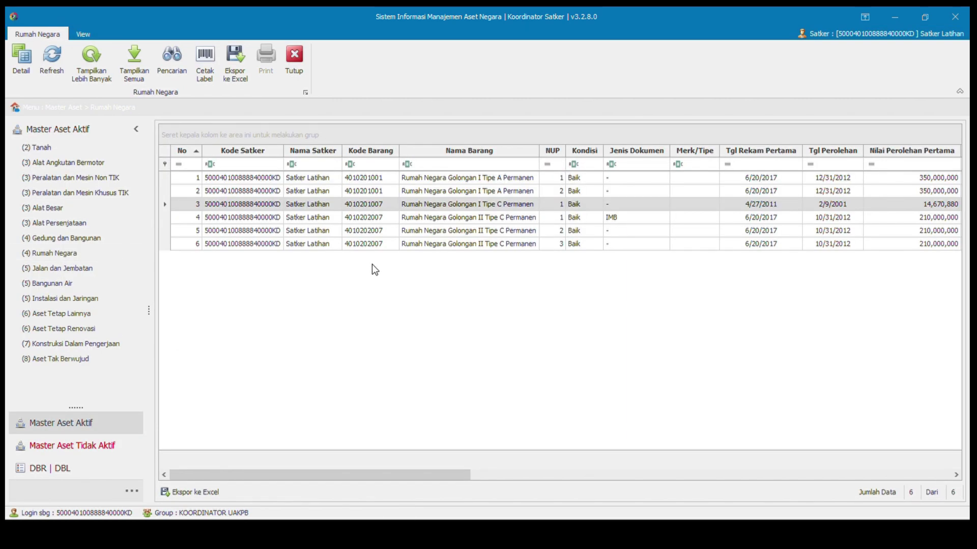
key(Down)
key(Return)
scroll(514, 415, down, 5)
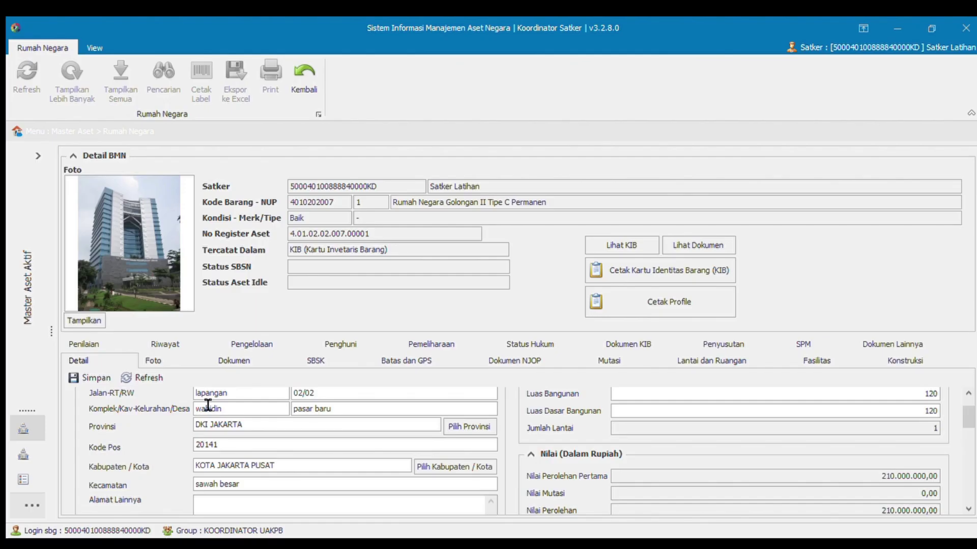
Capitalize the first letter of the street name and of each word in the Kelurahan/Desa name
scroll(204, 408, up, 1)
key(Left)
key(BackSpace)
text(L)
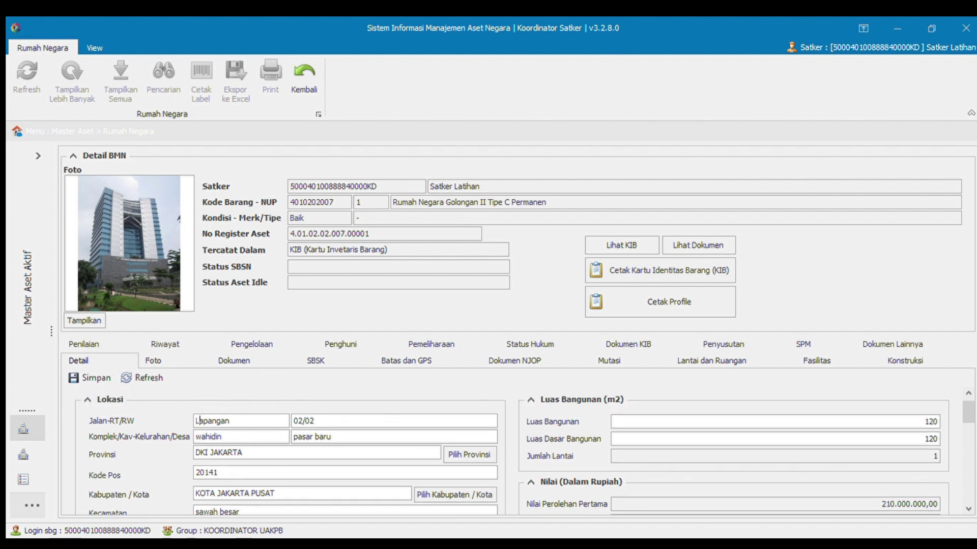
key(BackSpace)
text(P)
key(Right)
key(Right)
key(Right)
key(Right)
key(Right)
key(Right)
text(B)
Capitalize the Komplek/Kav name, check the IMB, land and user sections, and save the detail data
key(shift+Tab)
key(Home)
key(Delete)
text(W)
drag(968, 417, 968, 448)
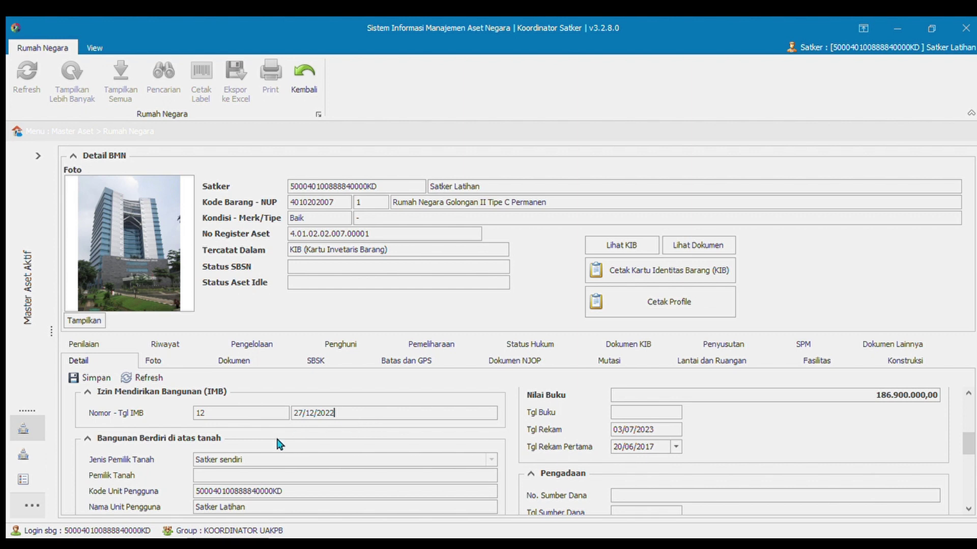
scroll(371, 426, down, 3)
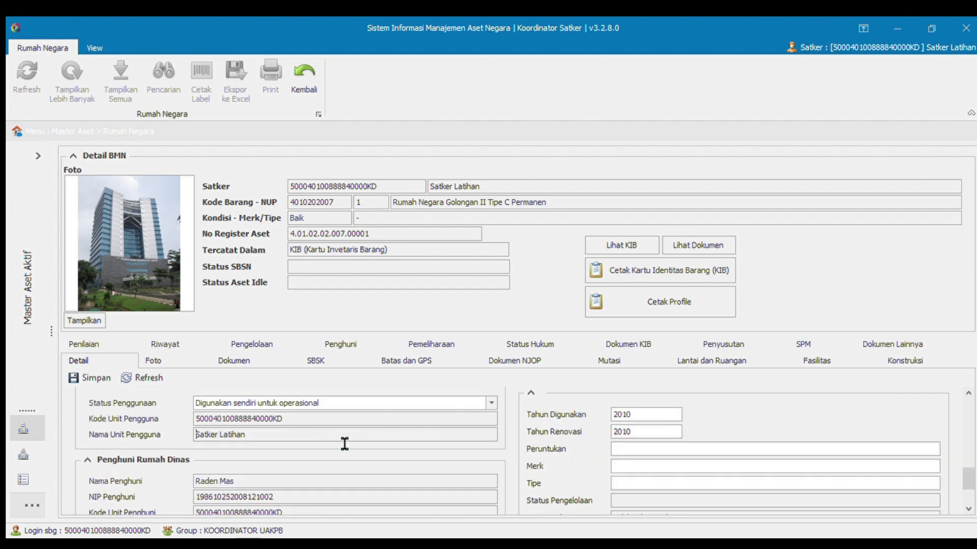
scroll(276, 426, up, 5)
click(79, 381)
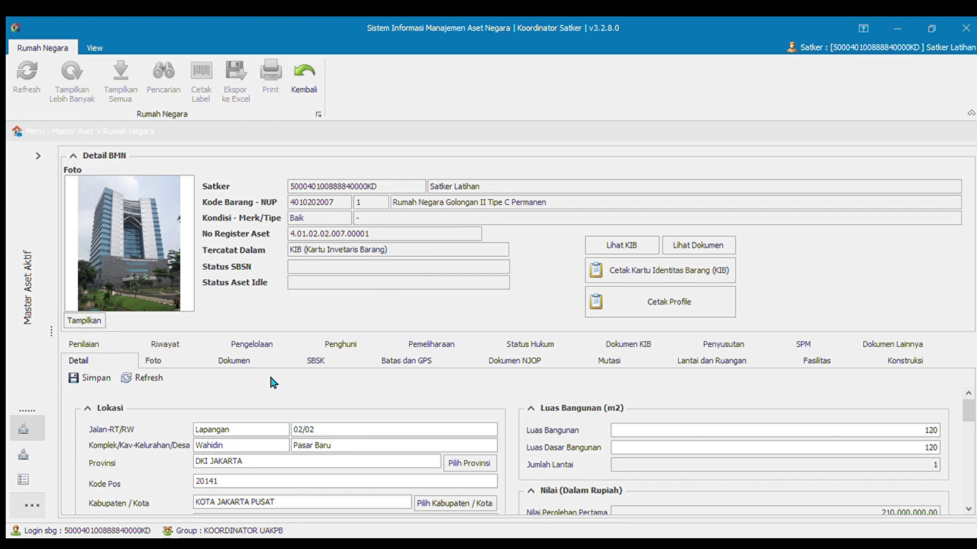
Save the photo entry "contoh foto" with the file CONTOH FOTO BANGUNAN.jpg and display the asset's photo
click(155, 362)
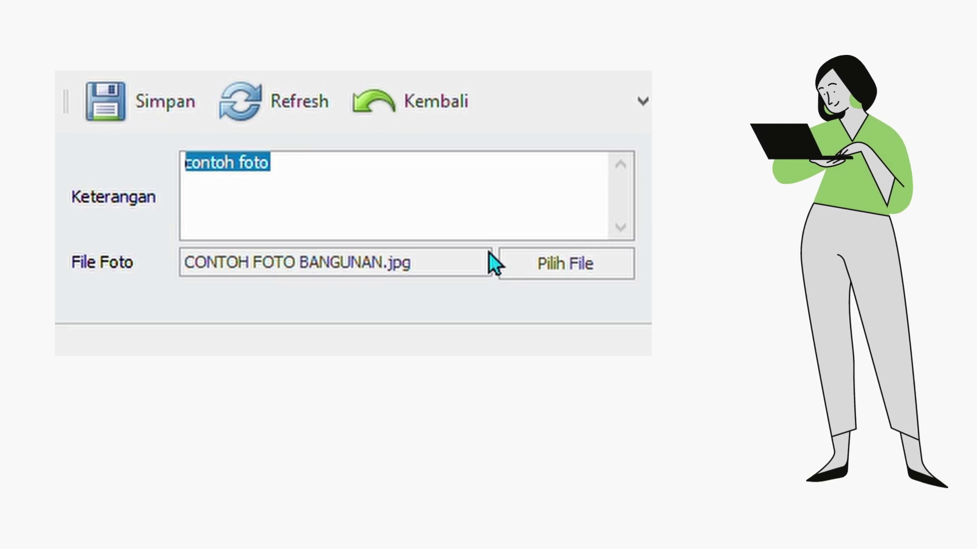
click(531, 260)
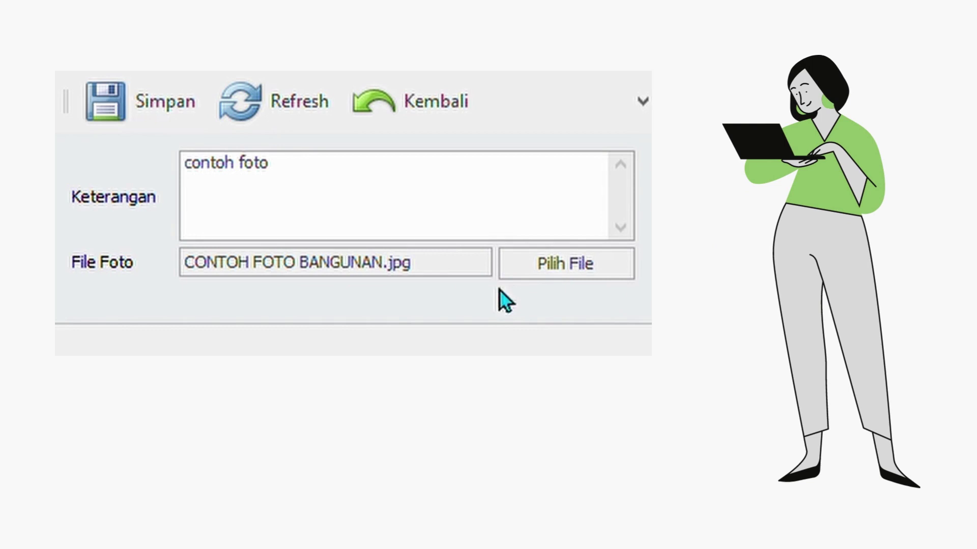
click(151, 122)
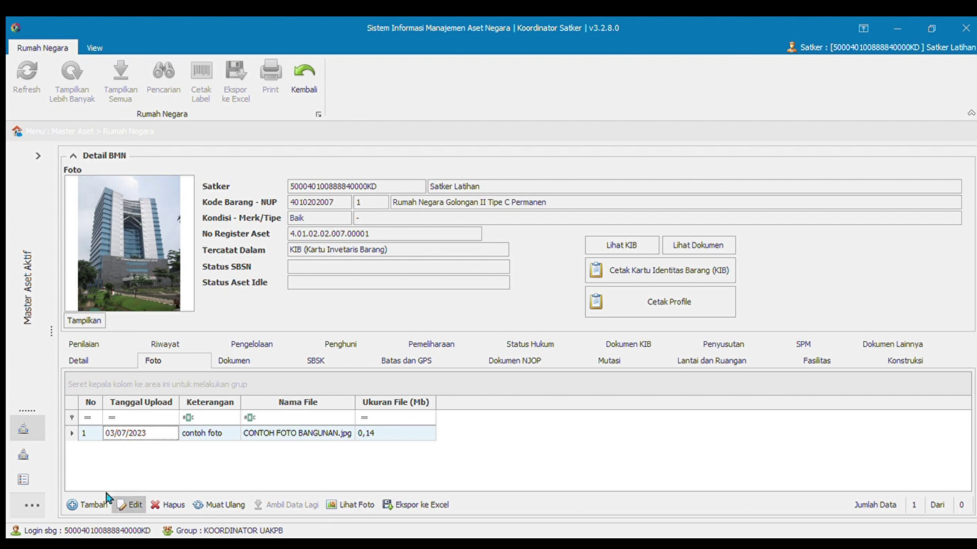
click(84, 322)
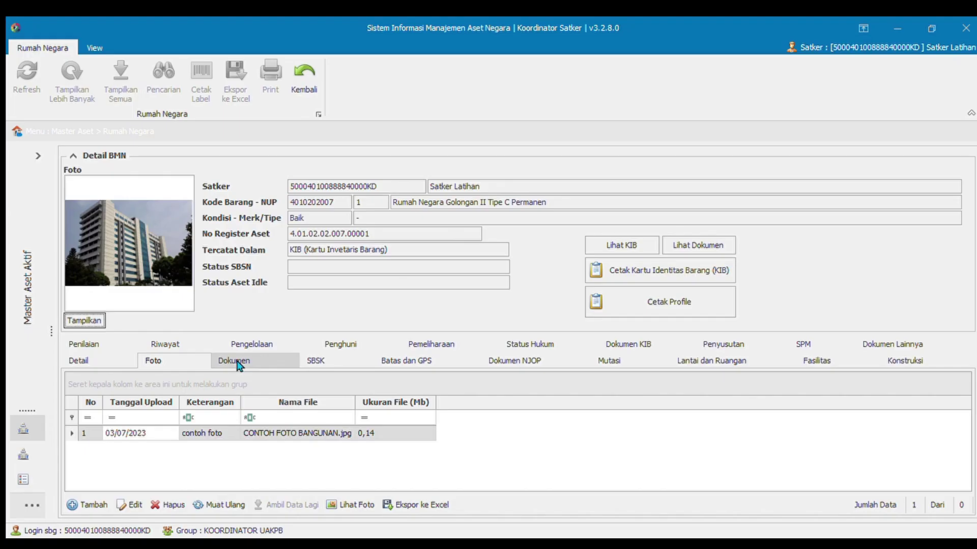
Go through the IMB document's number, dates, description, document type and file DOKUMEN CONTOH.pdf, and save the document data
click(269, 361)
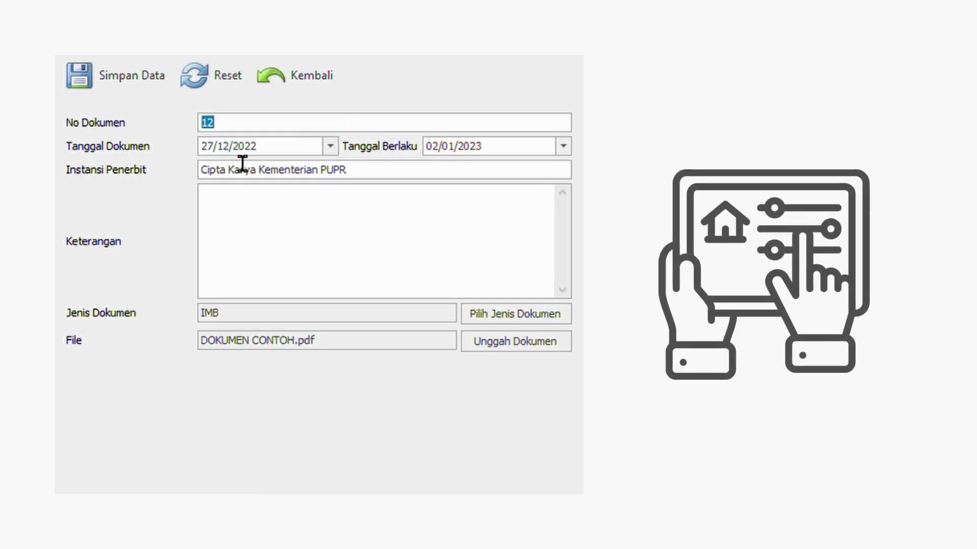
click(249, 123)
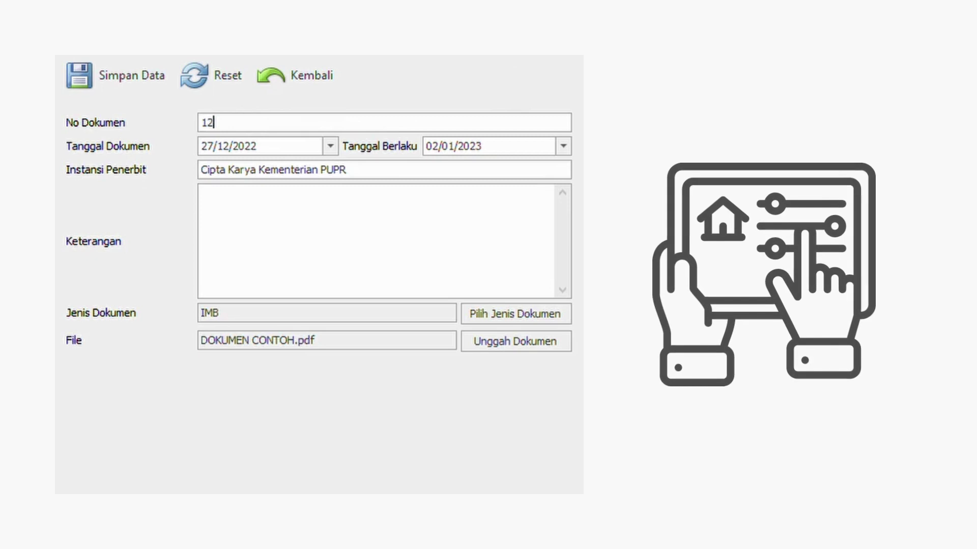
click(319, 147)
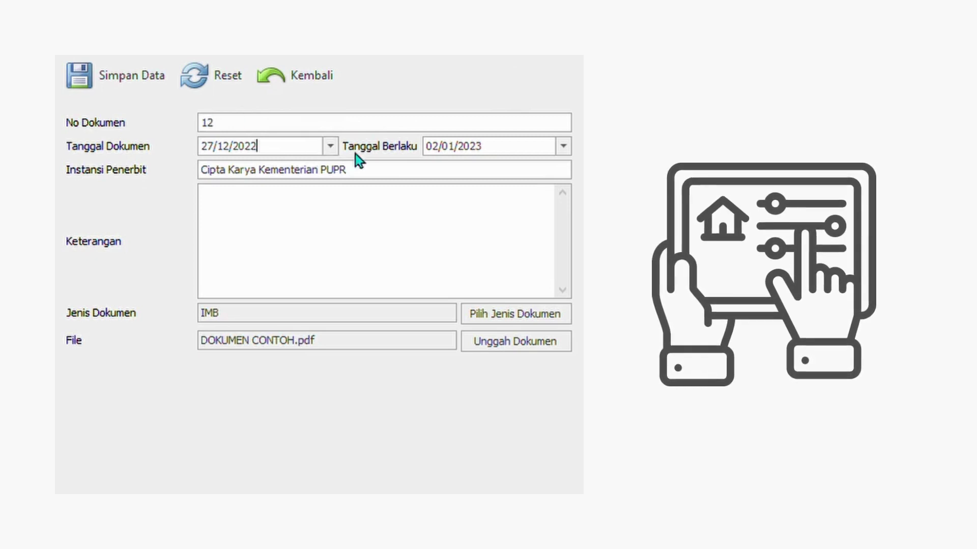
click(508, 150)
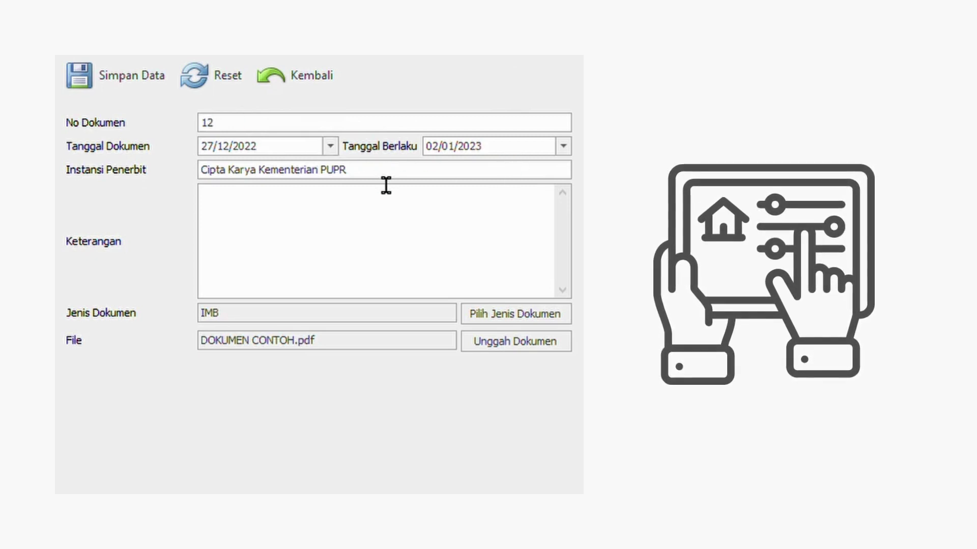
click(349, 246)
click(493, 321)
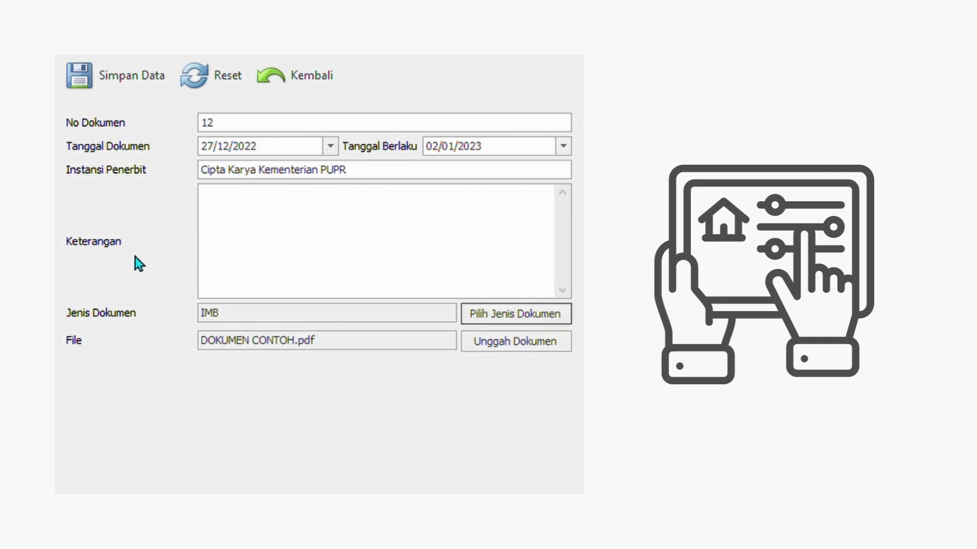
click(515, 341)
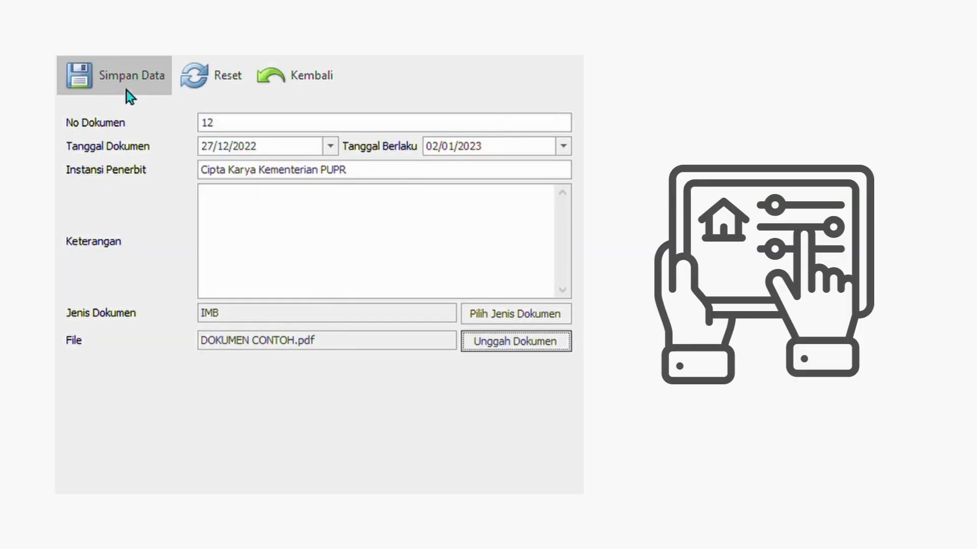
click(127, 90)
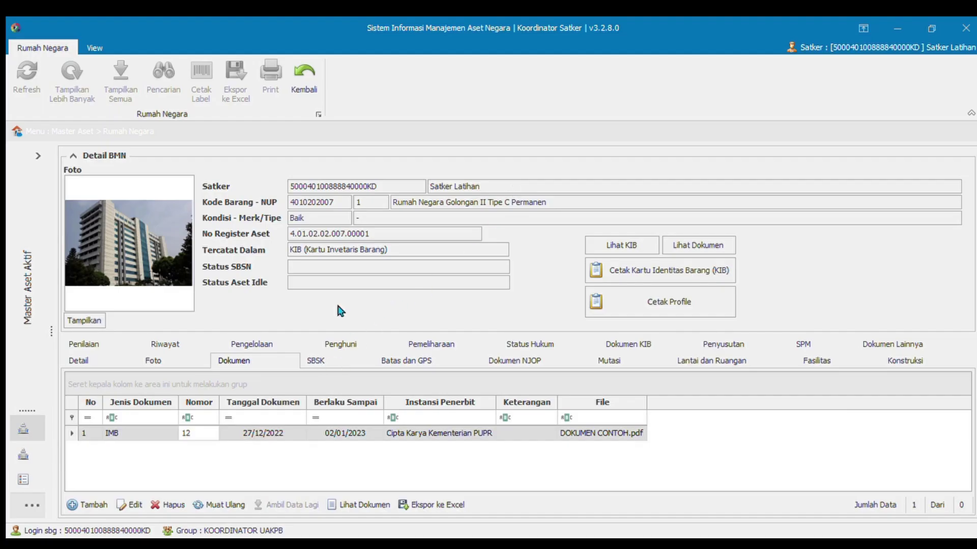
Open the 2023 SBSK entry for editing, go through its asset, house type and area fields, and calculate and save it
click(328, 363)
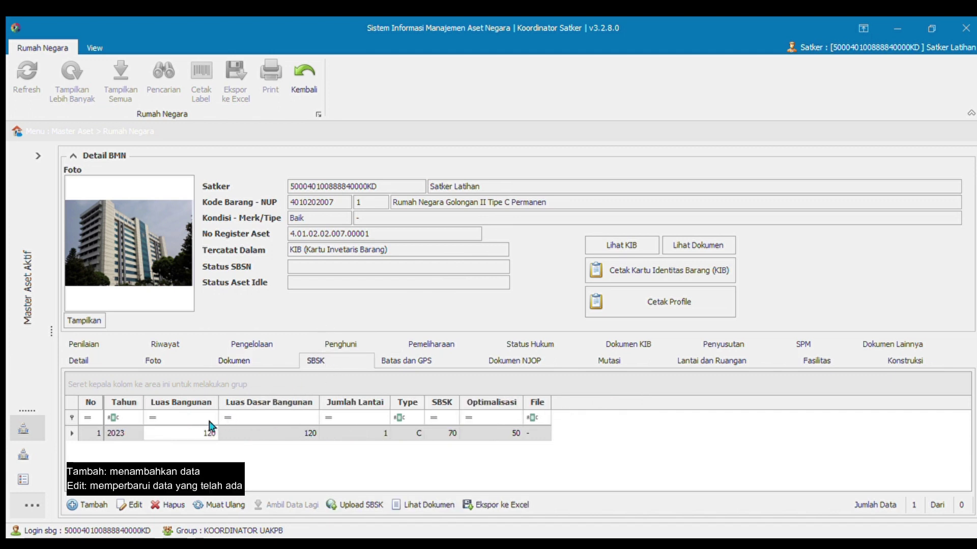
click(131, 504)
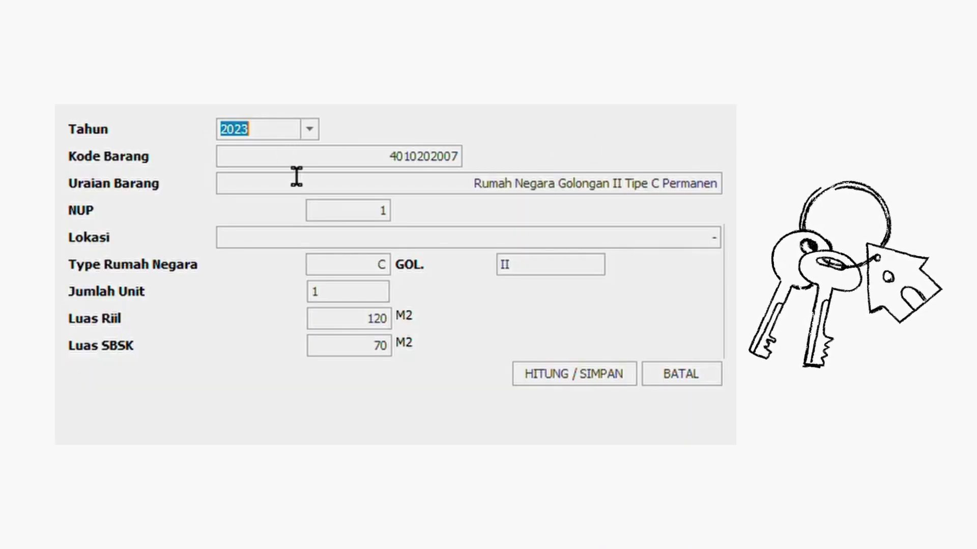
click(375, 164)
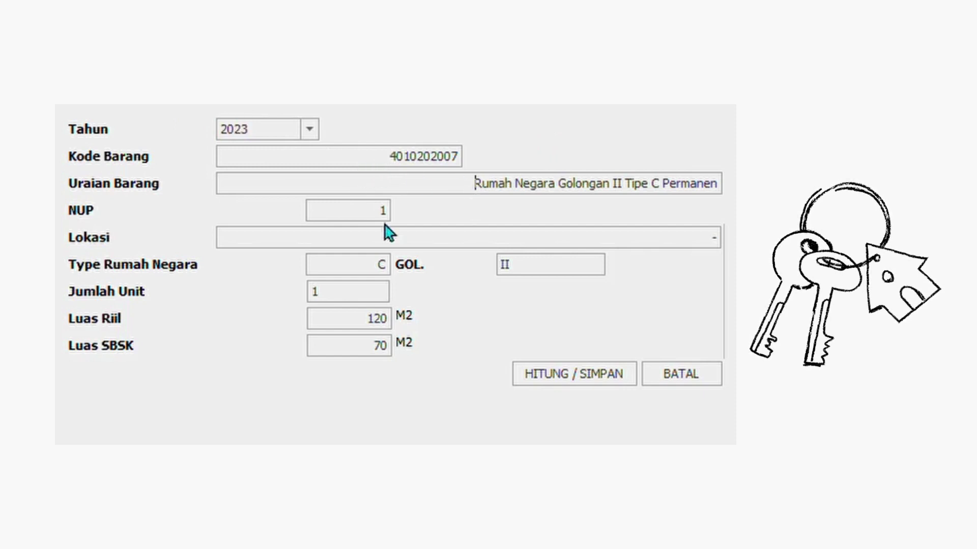
key(Tab)
click(553, 274)
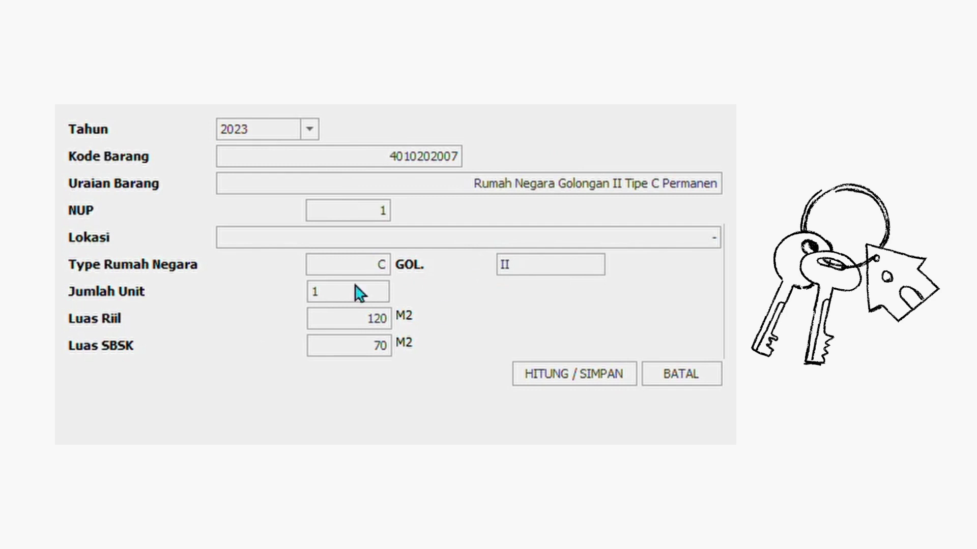
click(568, 378)
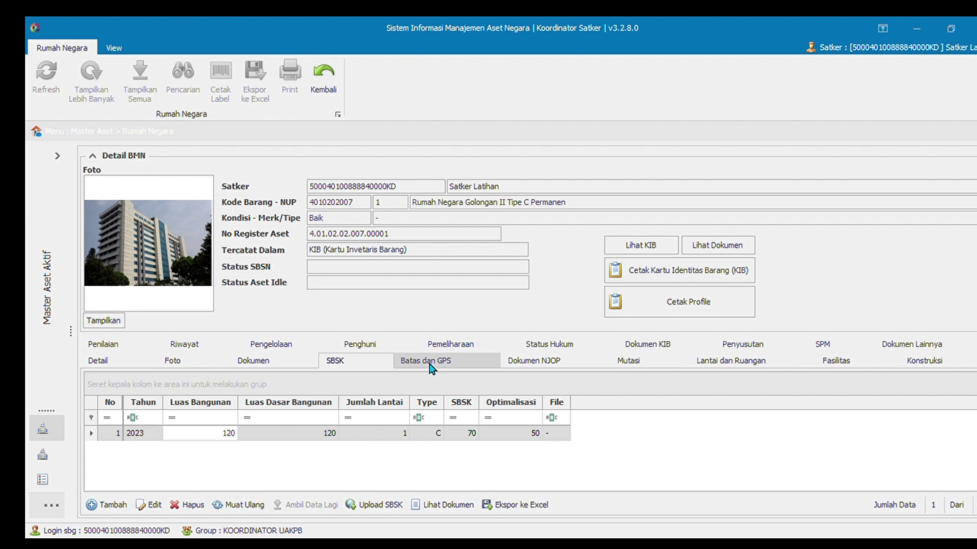
Open the Batas dan GPS entry for editing and copy the coordinates of the point beside Gedung Dhanapala from Google Maps
click(428, 364)
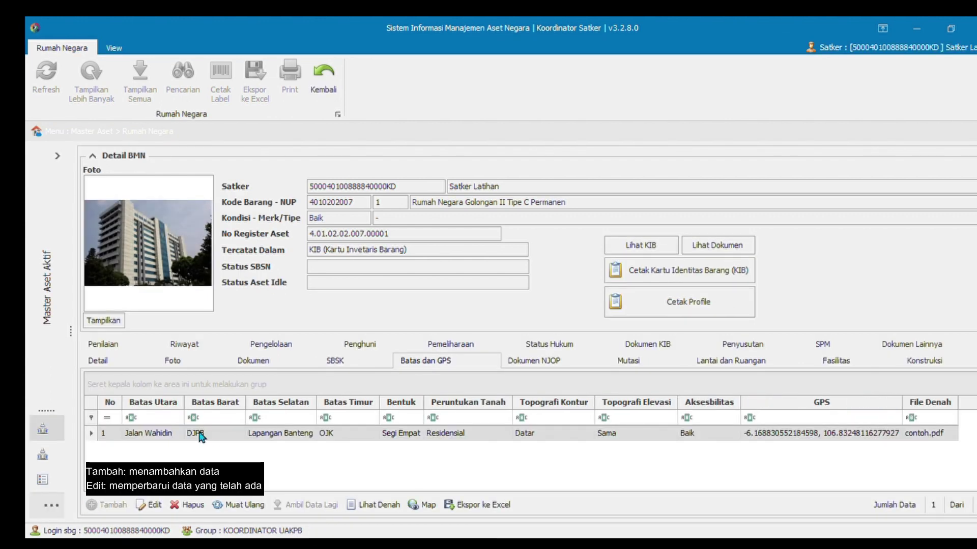
click(152, 504)
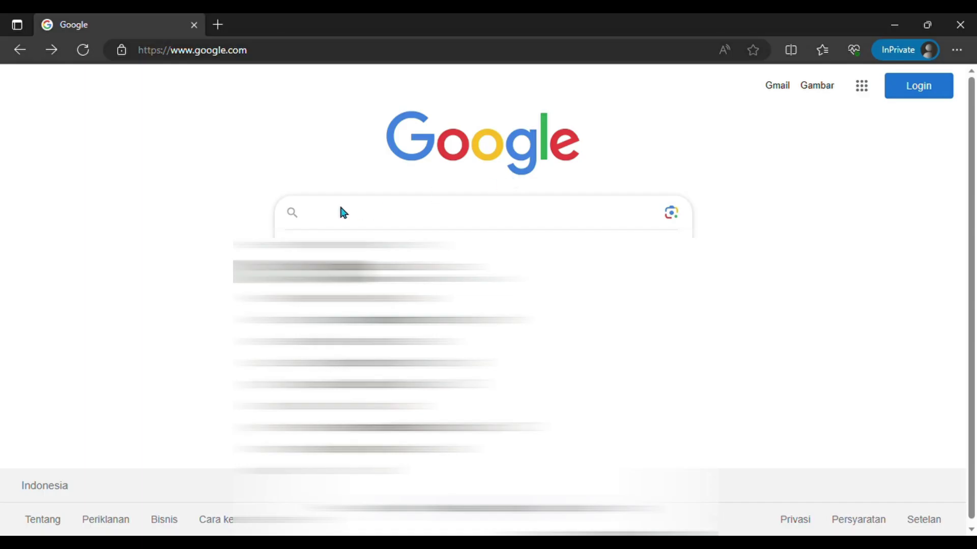
text(maps)
key(Return)
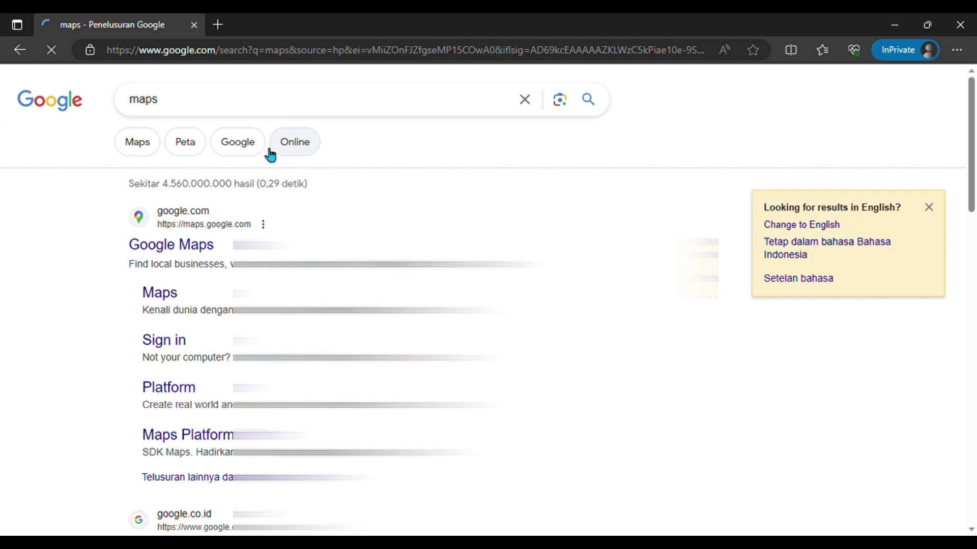
click(206, 243)
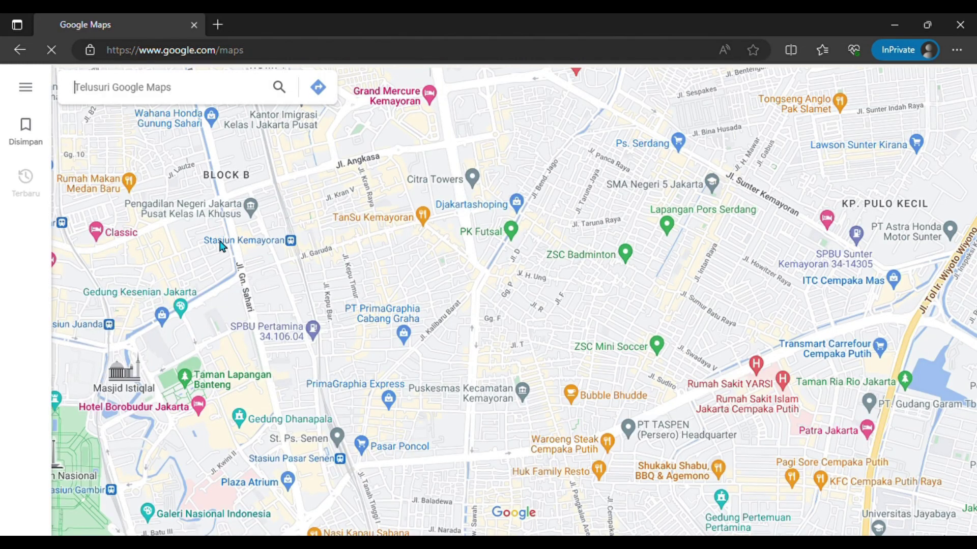
right_click(242, 423)
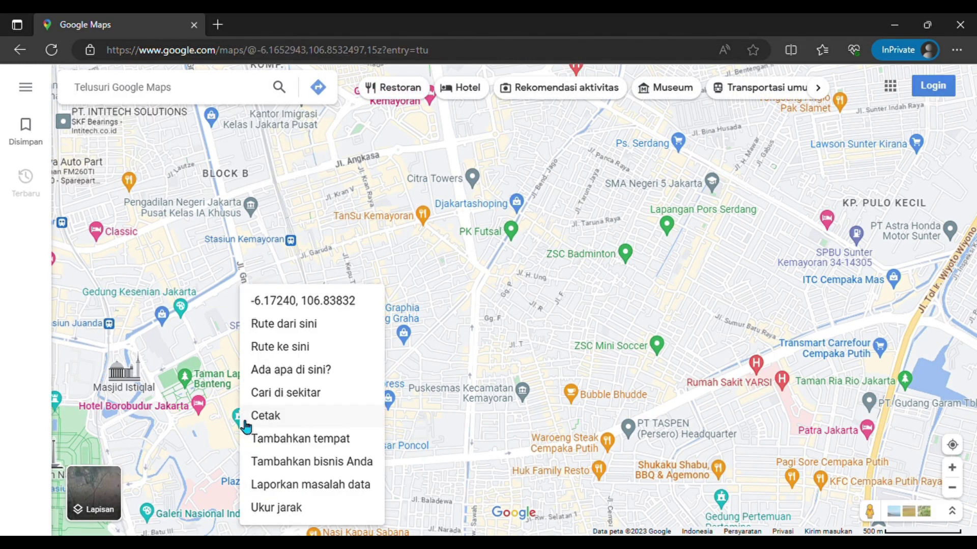
click(320, 309)
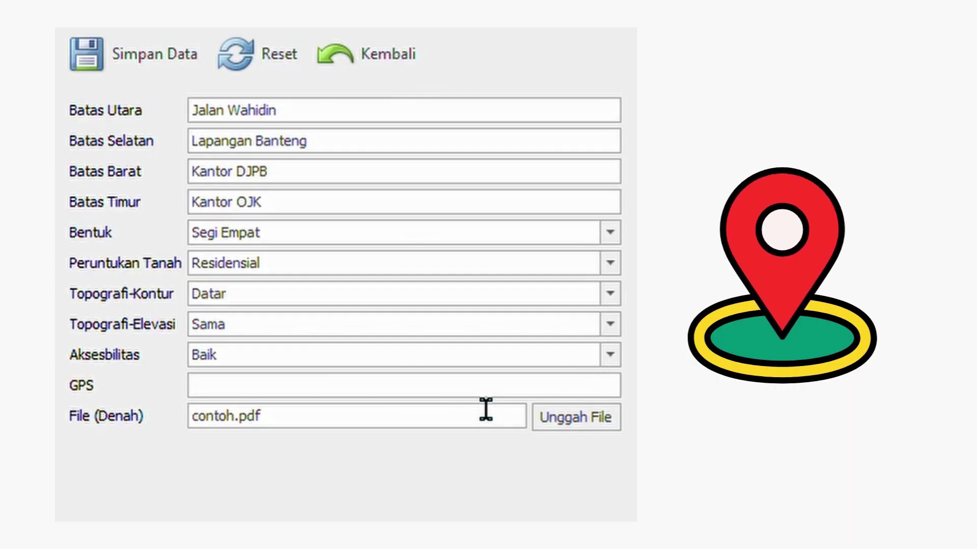
Set GPS to -6.172398329491943, 106.83831511118073 and upload DOKUMEN CONTOH.pdf as the Denah file
text(-6.172398329491943, 106.83831511118073)
click(591, 424)
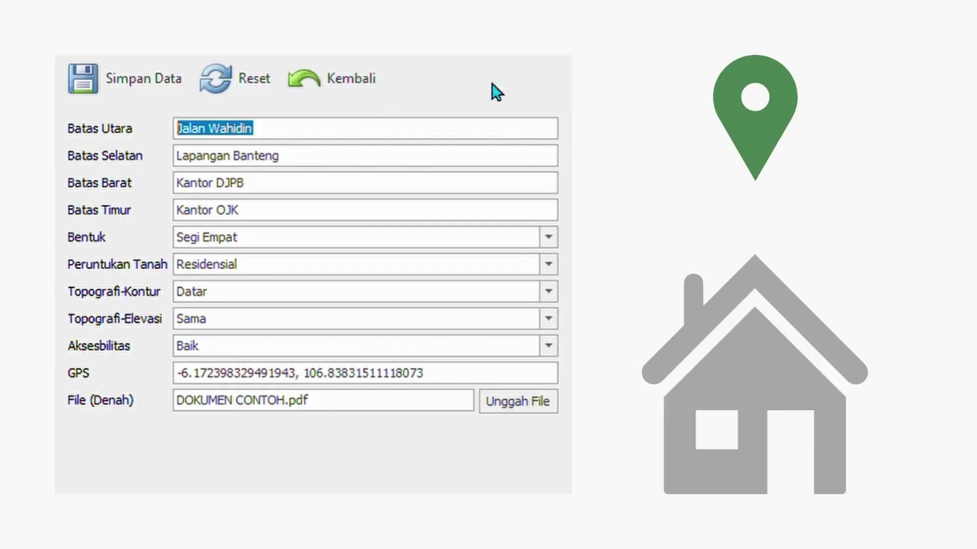
Set Batas Barat to Kantor Pusat DJPB and Batas Timur to Kantor Pusat OJK
click(245, 140)
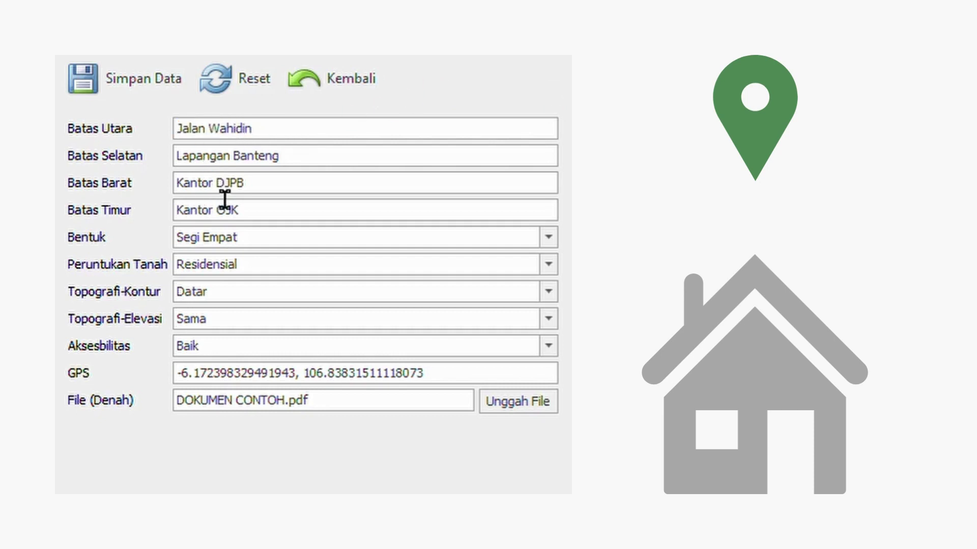
text(Pusat DJ)
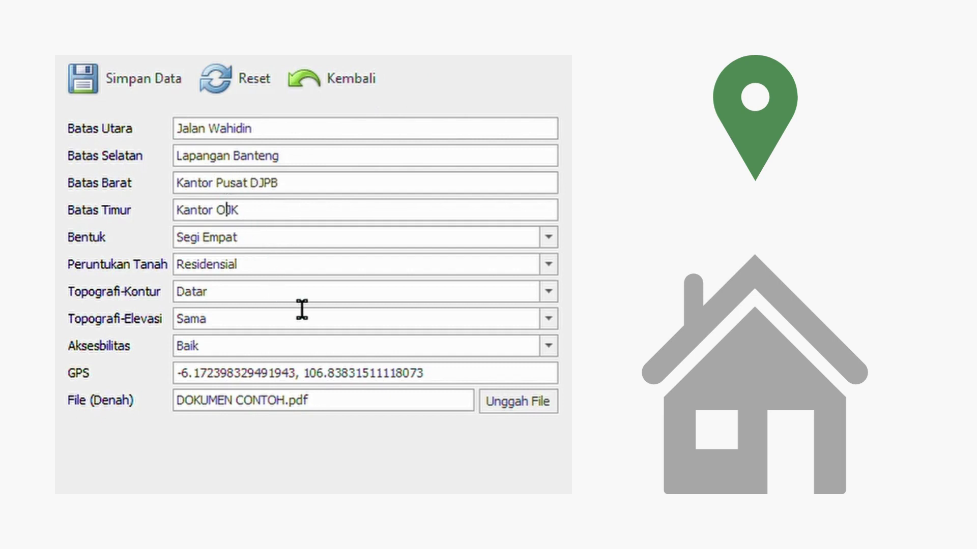
text(P)
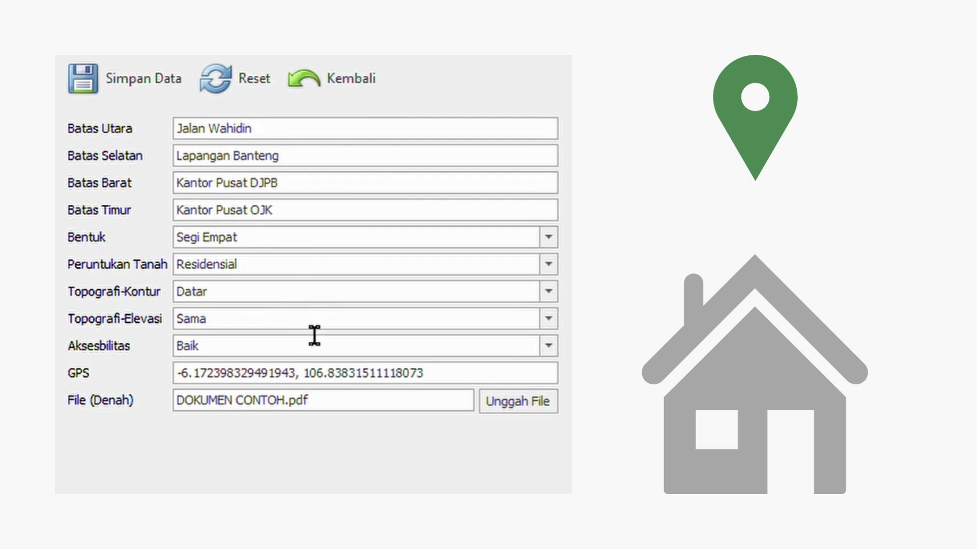
Go through the shape, land use, contour, elevation and accessibility fields, and save the boundary and GPS data
click(546, 243)
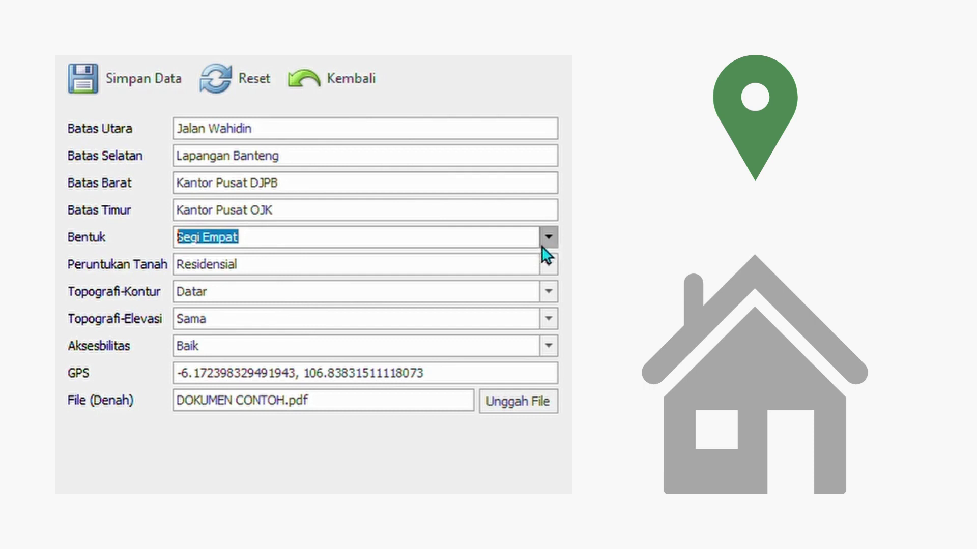
click(548, 266)
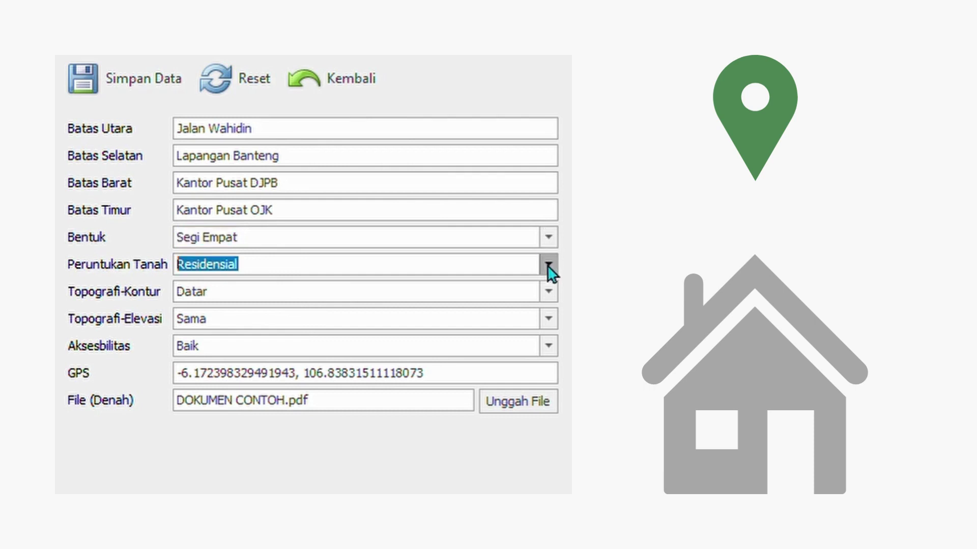
click(548, 299)
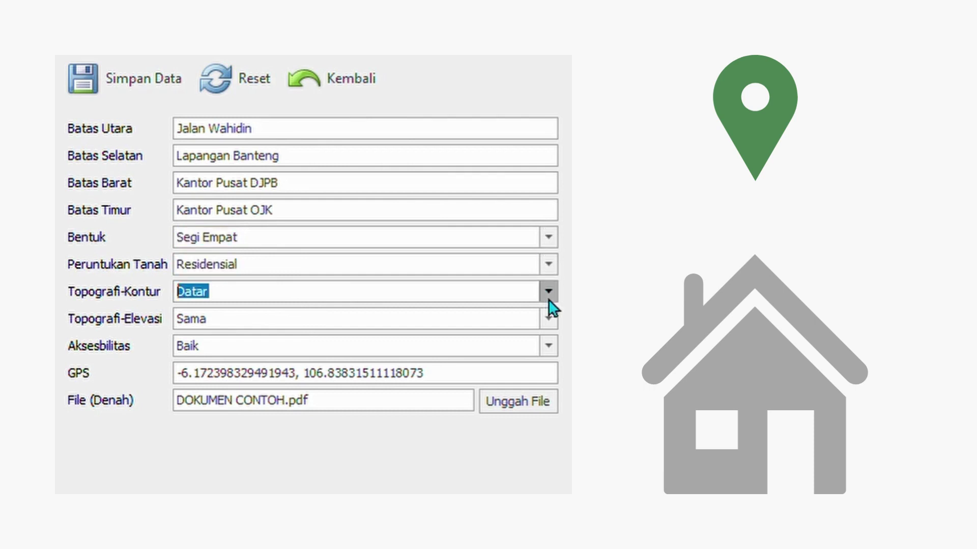
click(548, 324)
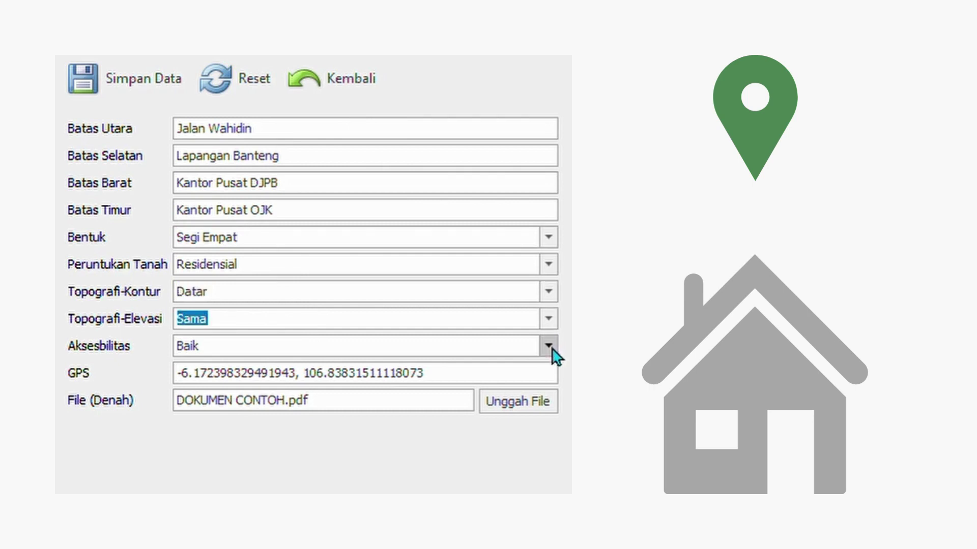
click(549, 349)
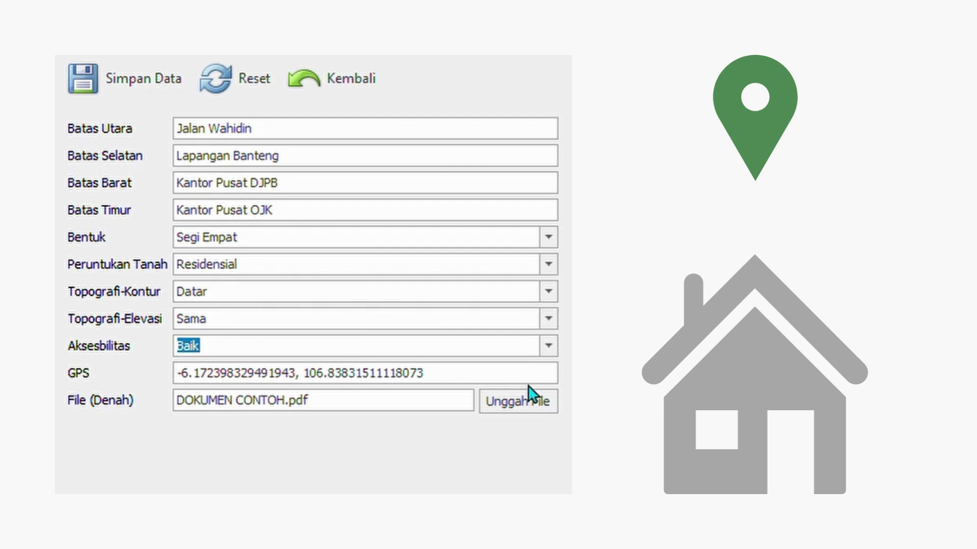
key(Tab)
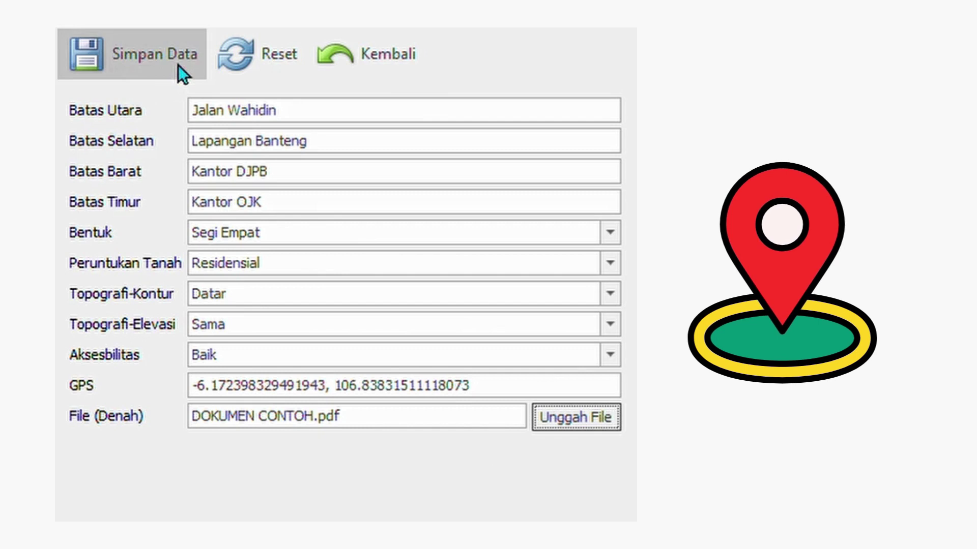
click(165, 89)
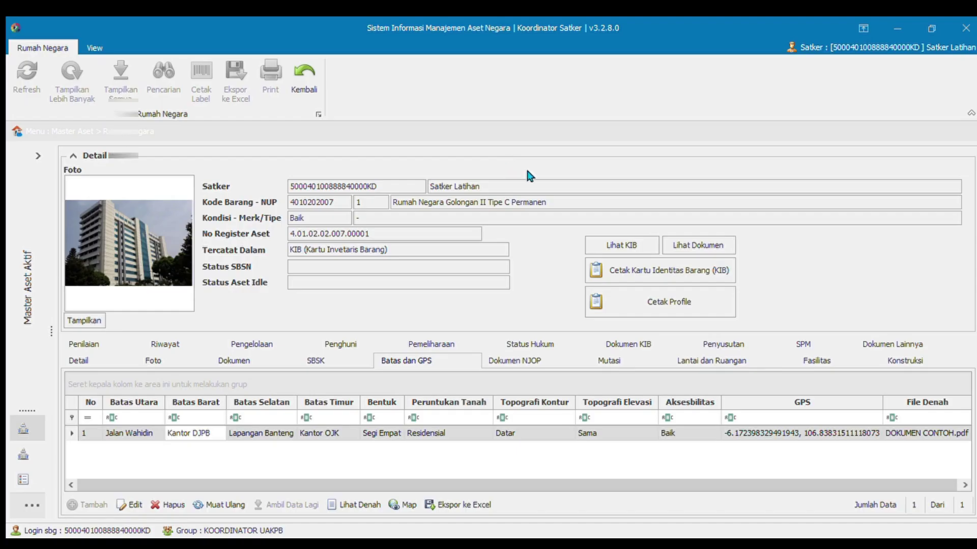
Open the Penghuni entry for editing, set Status Pemakai to Pegawai Aktif and complete the employee's name
click(335, 351)
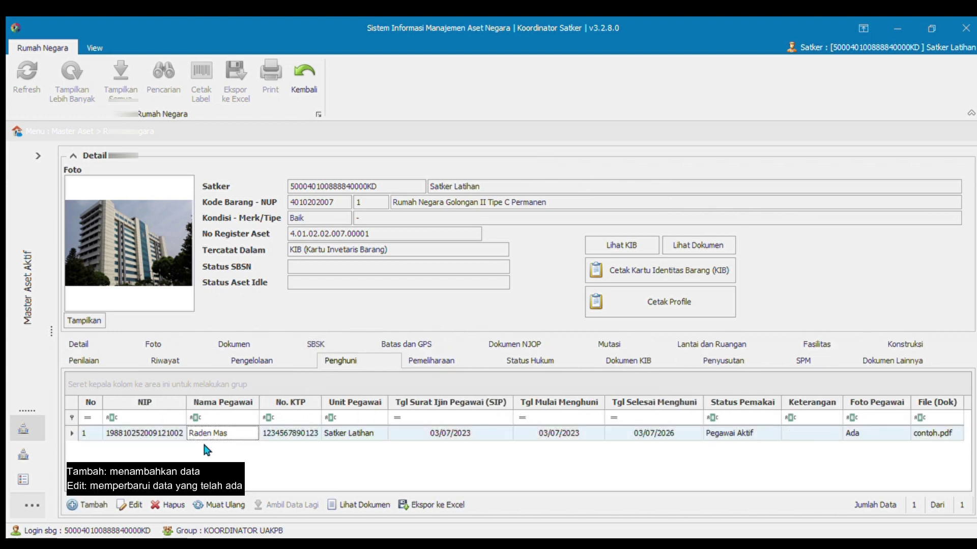
click(129, 505)
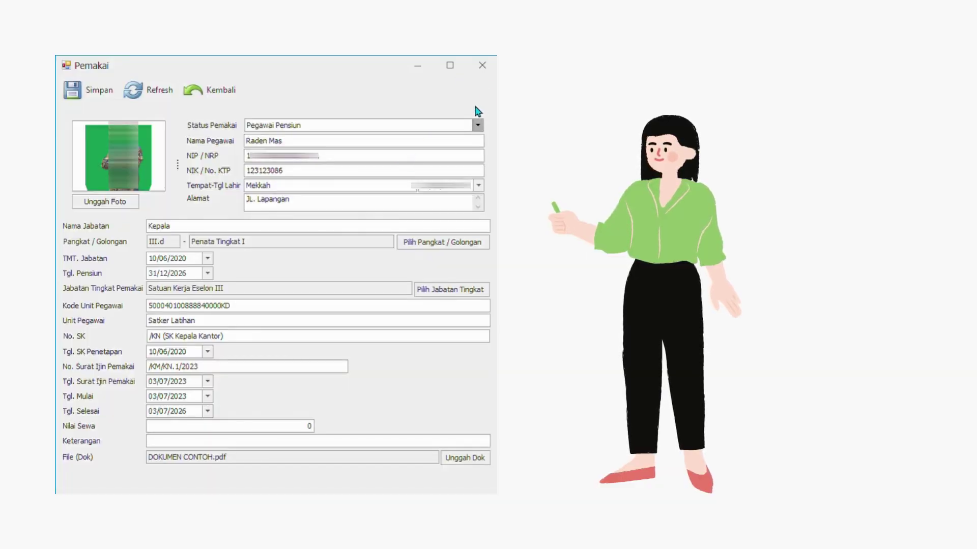
scroll(272, 120, up, 1)
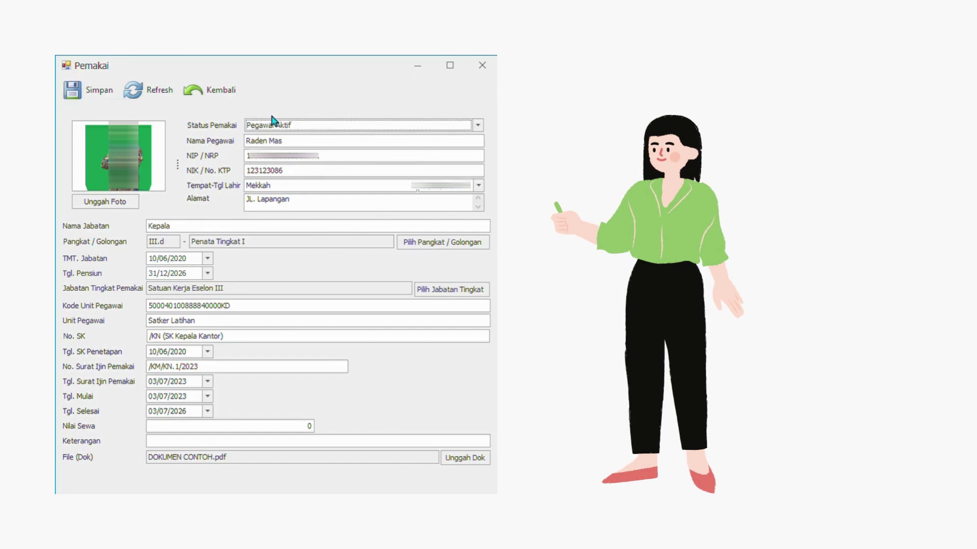
click(305, 141)
text(cahyo)
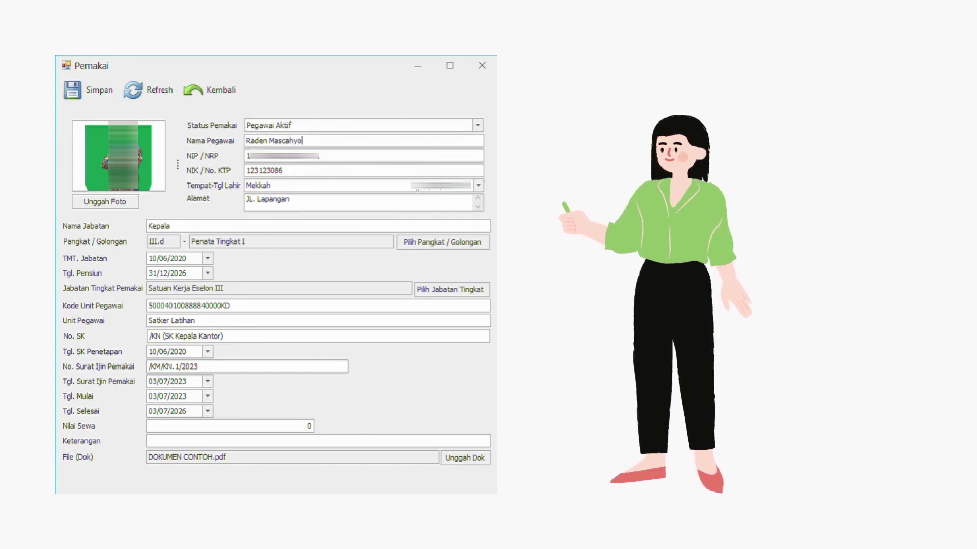
Complete the NIK / No. KTP and birthplace, and set the position to Kepala Kantor with rank IV.a Pembina
click(315, 170)
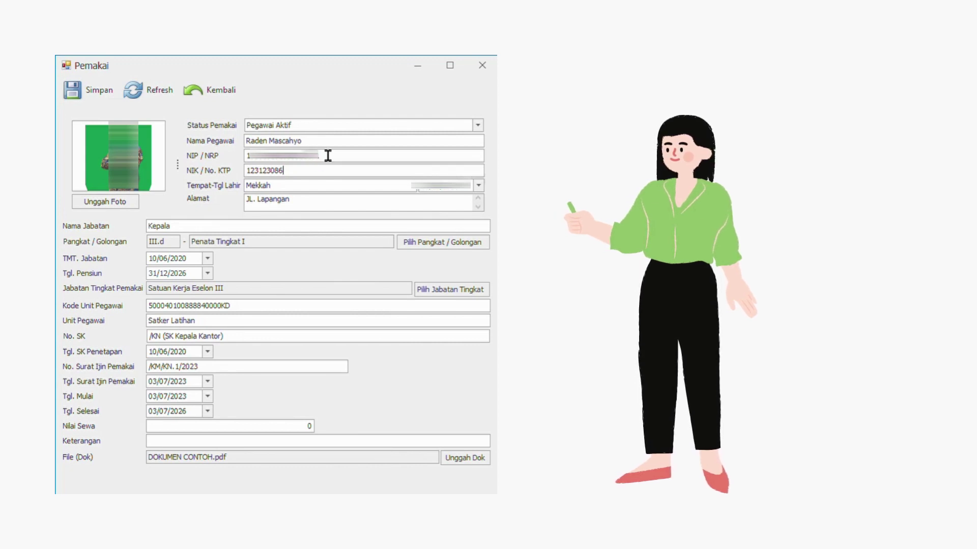
text(232)
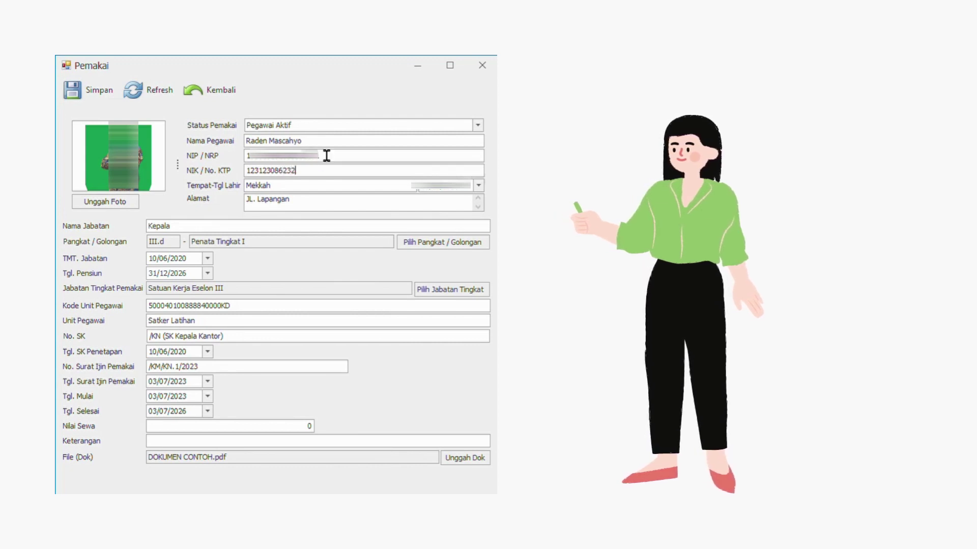
key(BackSpace)
key(BackSpace)
key(BackSpace)
text(diun)
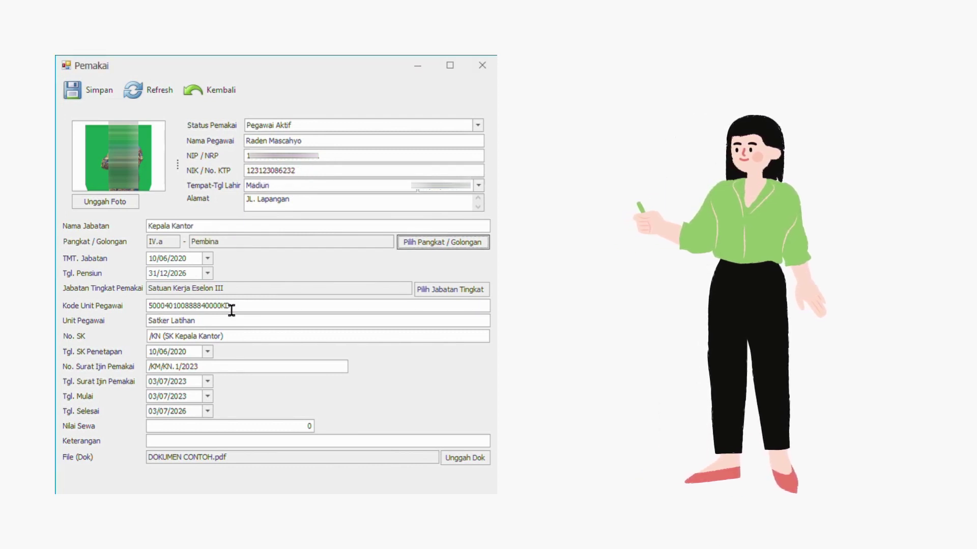
Set No. SK to 12/KN (SK Kepala Kantor), No. Surat Ijin Pemakai to 12/KM/KN.1/2023 and Nilai Sewa to 2.500.000
click(161, 336)
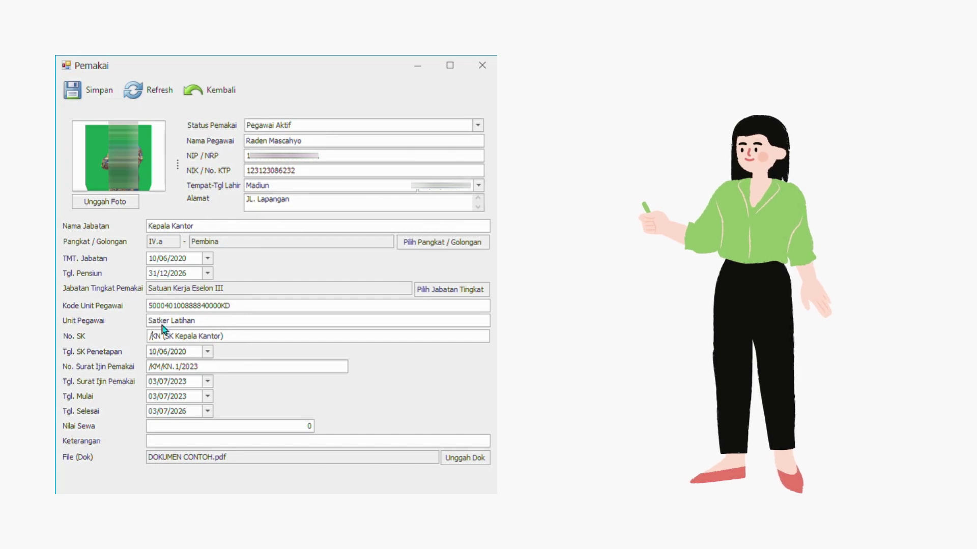
text(12)
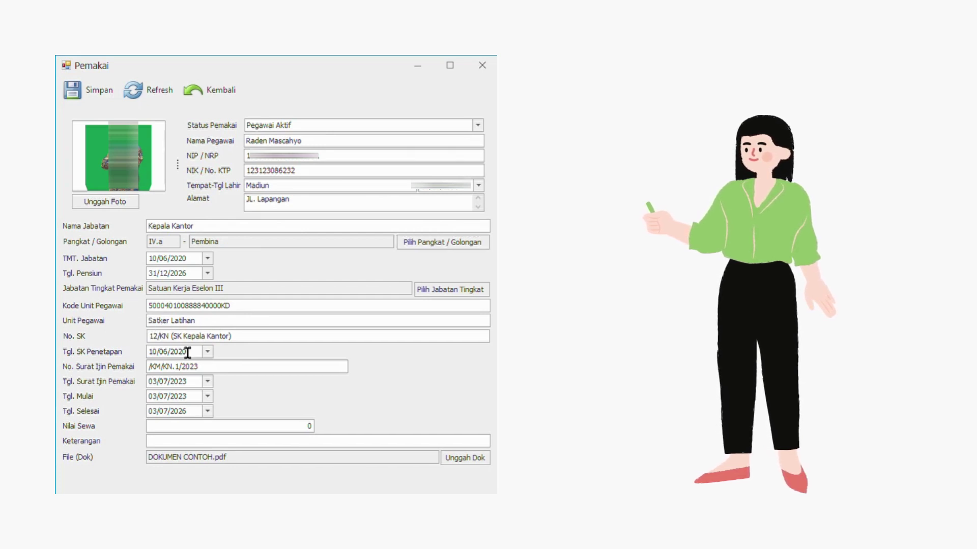
text(12)
click(308, 426)
text(2500000)
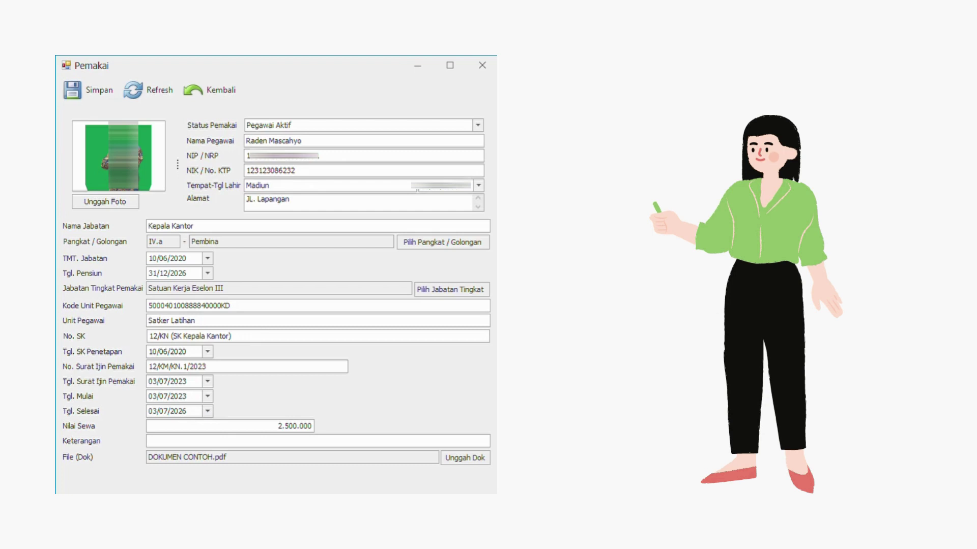
Upload DOKUMEN CONTOH.pdf and a new employee photo for the occupant, and save the entry
click(457, 459)
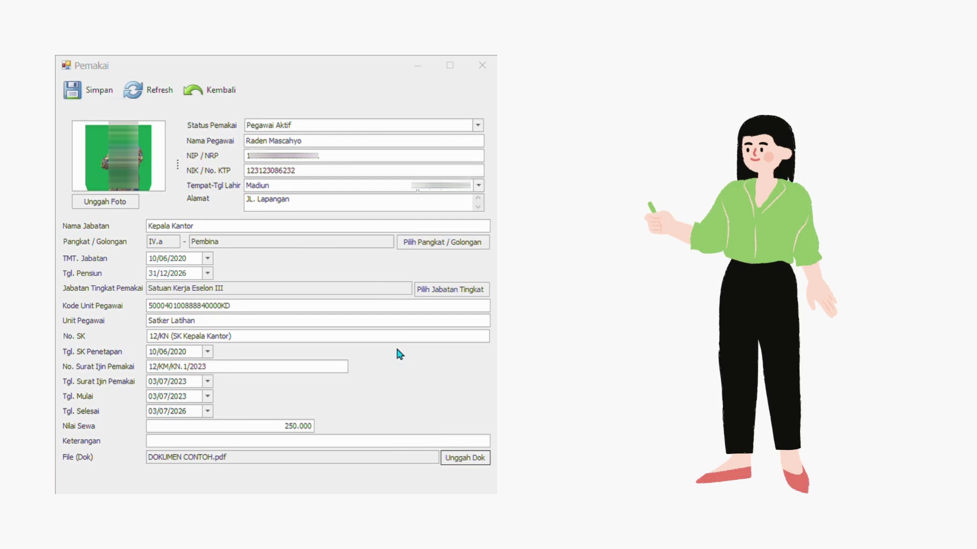
click(118, 200)
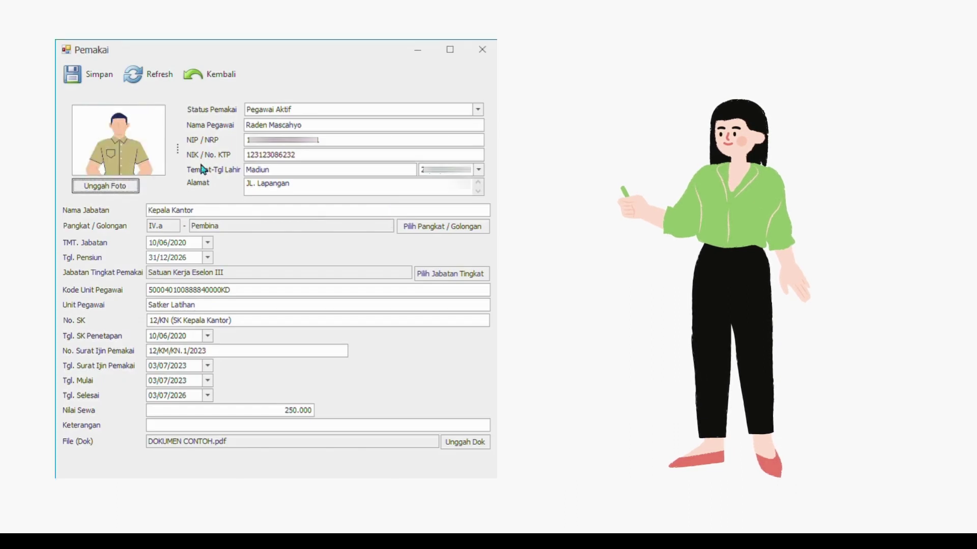
click(102, 63)
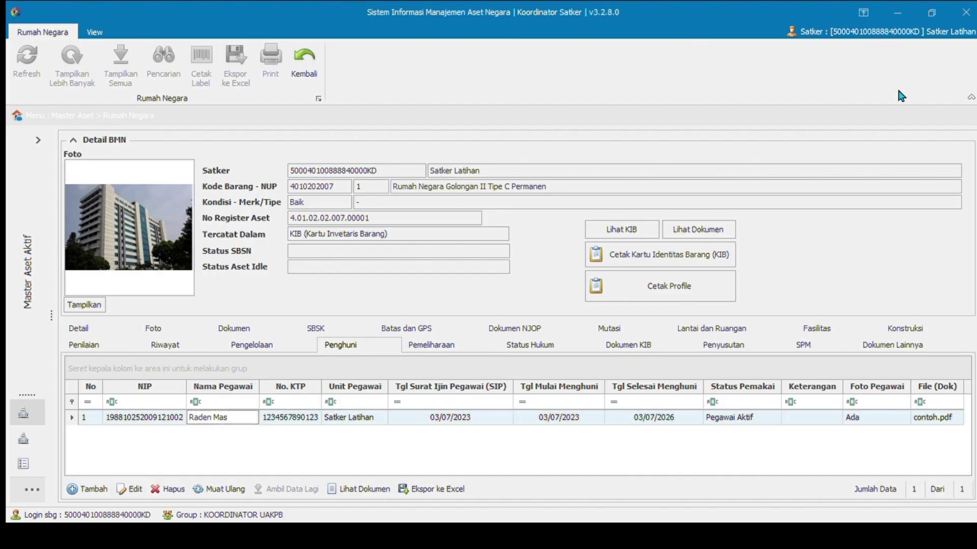
Return to the Rumah Negara list and select the Golongan II Tipe C Permanen asset with NUP 1
click(304, 60)
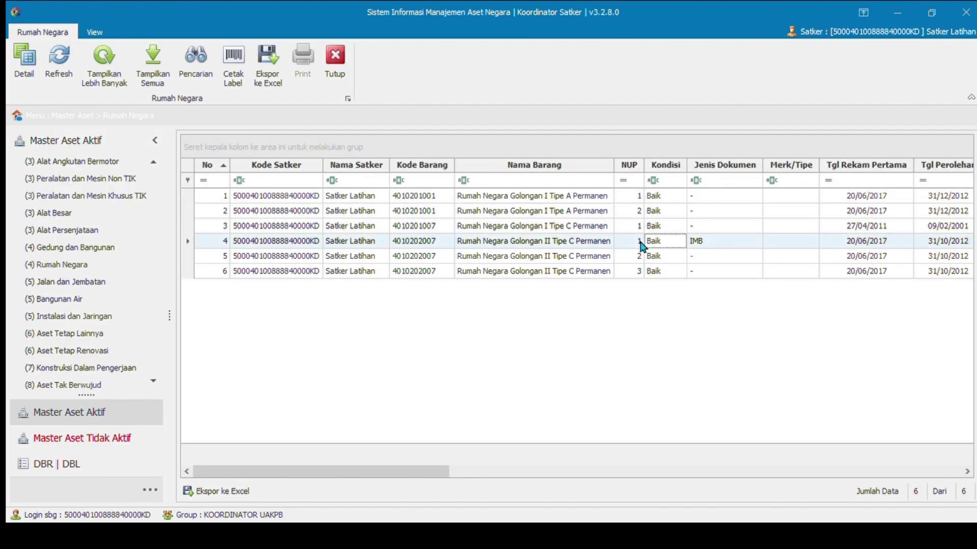
click(531, 244)
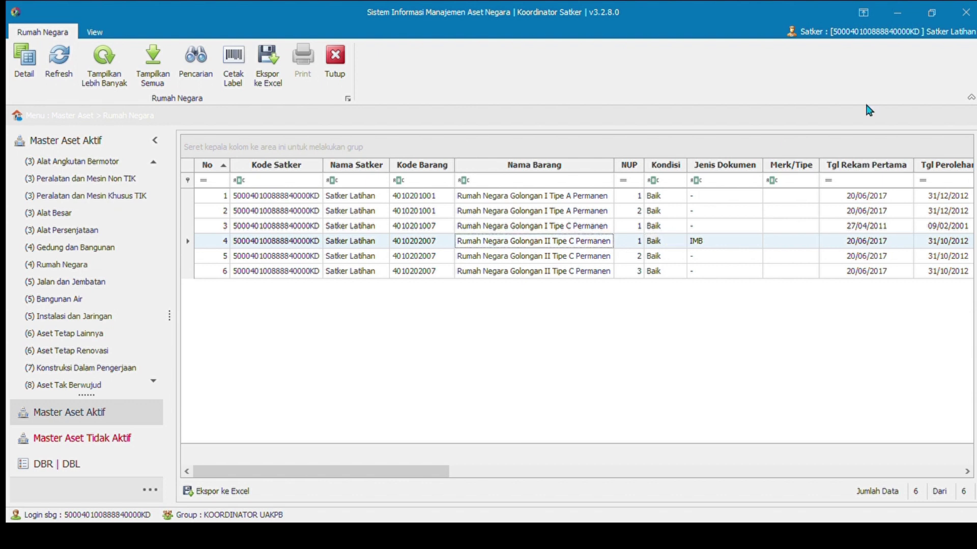